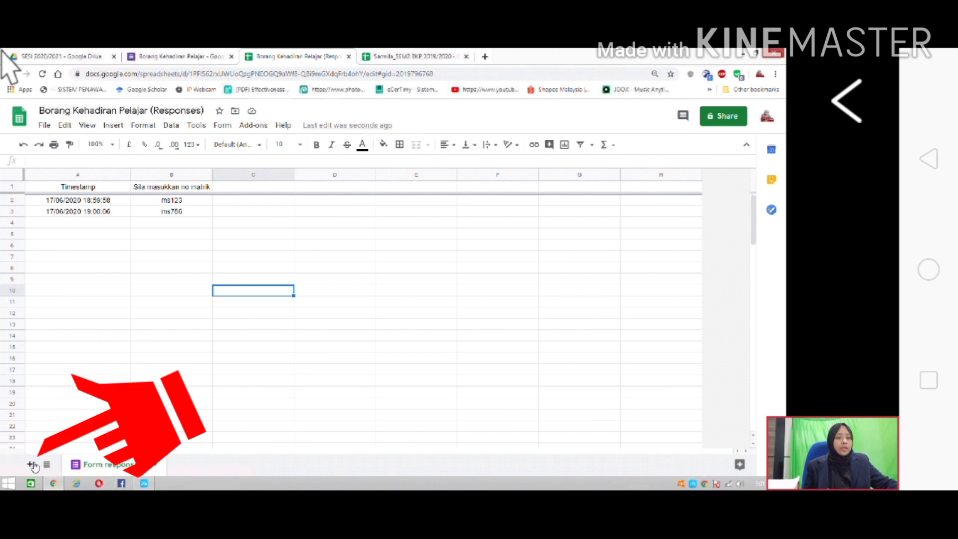
# Add a new sheet and enter the headers "nama" in A1 and "no matrik" in B1
pyautogui.click(30, 466)
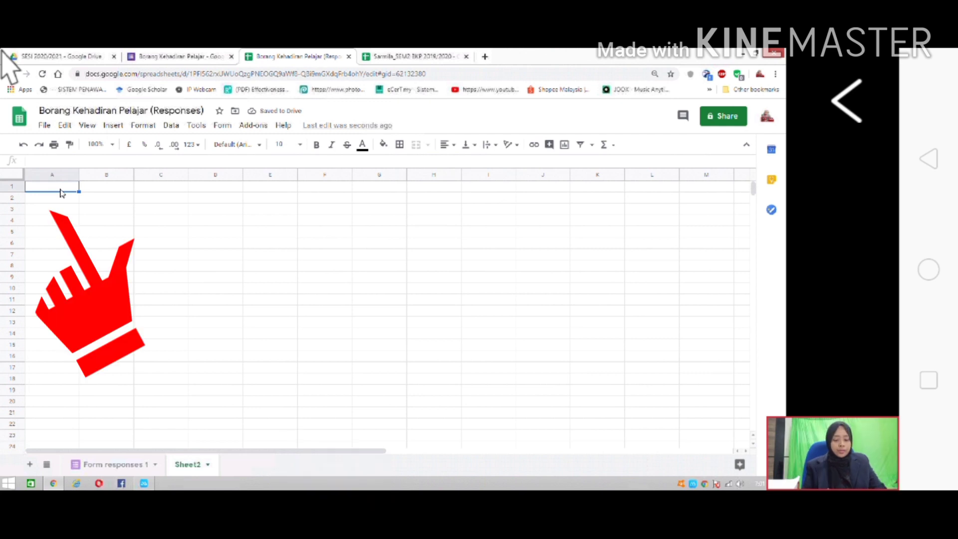
pyautogui.write('nama')
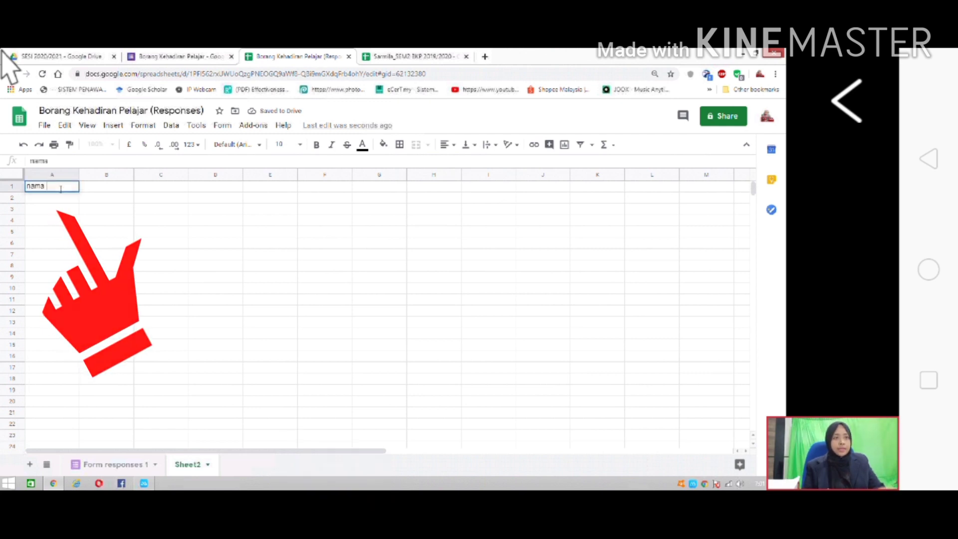
pyautogui.click(98, 188)
pyautogui.write('b')
pyautogui.press('BackSpace')
pyautogui.write('no')
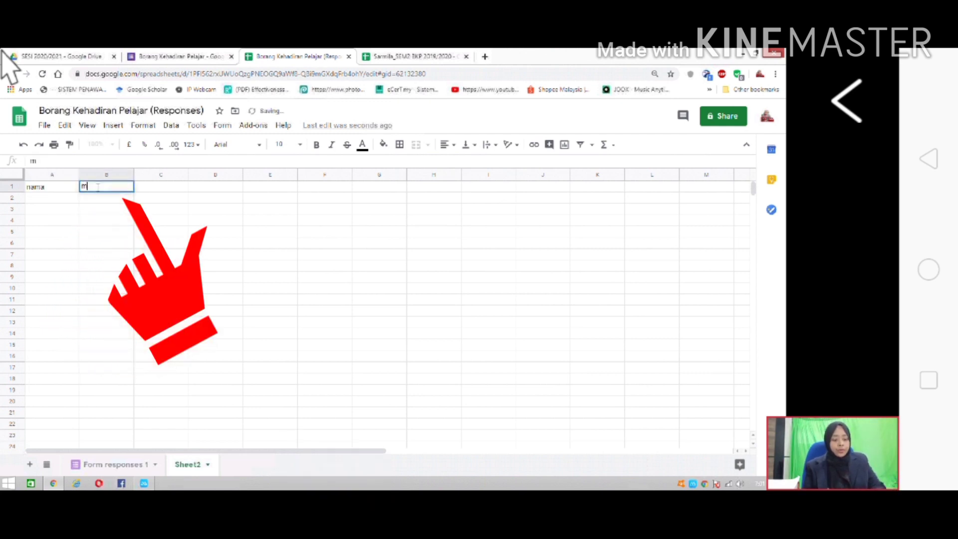
pyautogui.write(' mat')
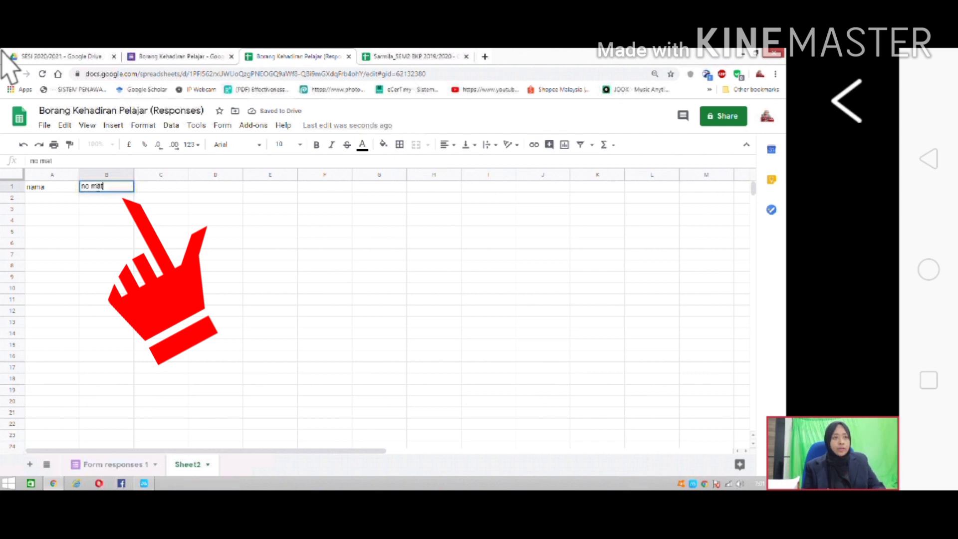
pyautogui.write('rik')
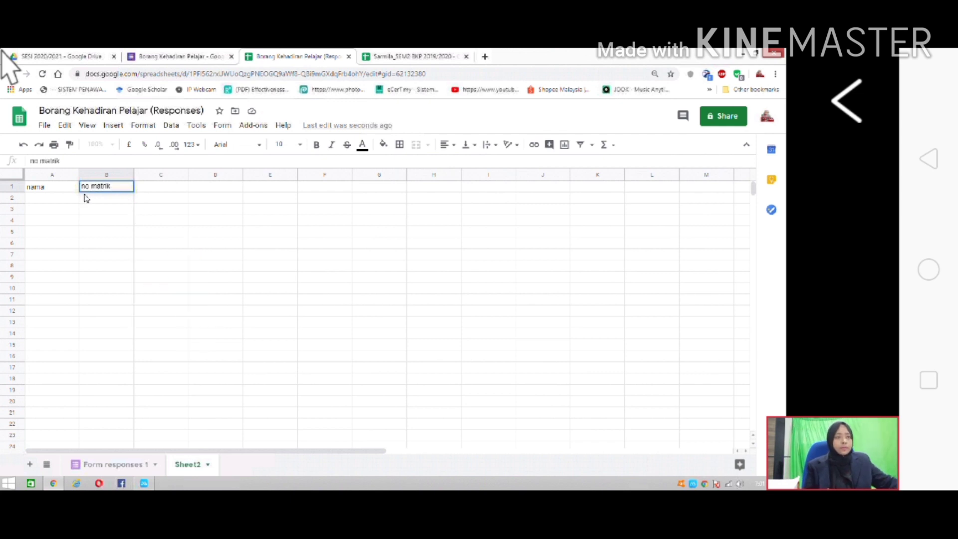
pyautogui.click(140, 263)
# Widen columns A and B of the new sheet to fit student names and matric numbers
pyautogui.moveTo(79, 175); pyautogui.dragTo(214, 175)
pyautogui.moveTo(130, 175); pyautogui.dragTo(153, 175)
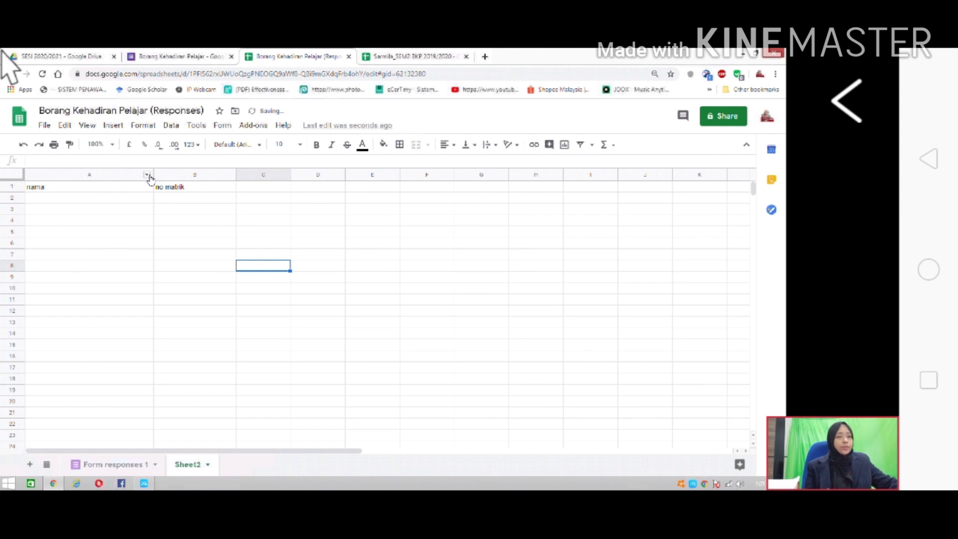
# Copy the students' names and matric numbers from the TUTOR_F3T13 sheet of the SEM2 BKP 2019/2020 spreadsheet
pyautogui.click(414, 57)
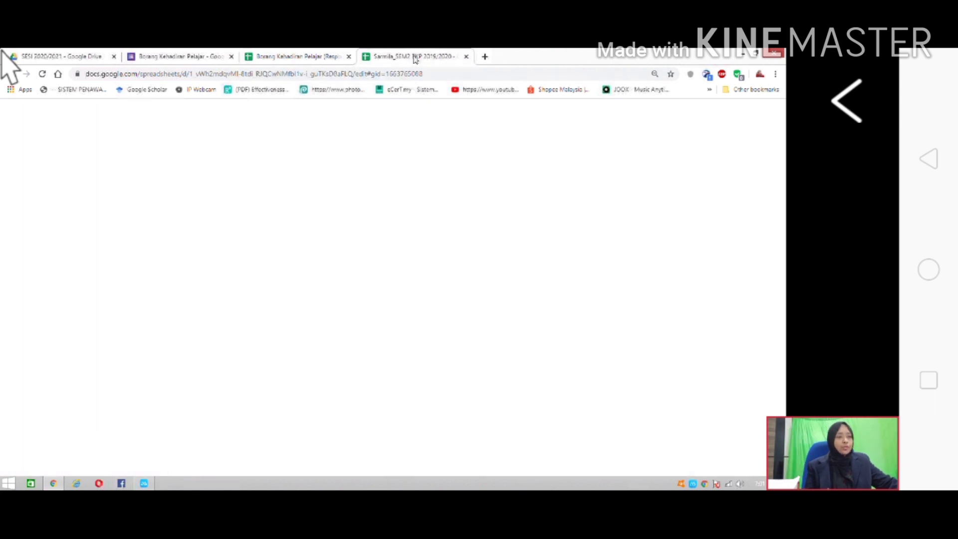
pyautogui.scroll(-4, 216, 308)
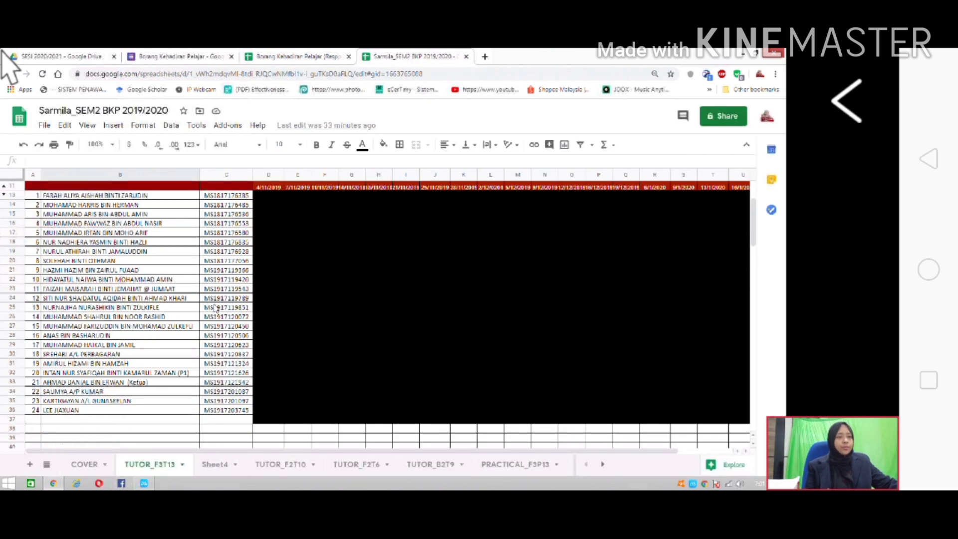
pyautogui.scroll(1, 216, 307)
pyautogui.moveTo(100, 214); pyautogui.dragTo(242, 435)
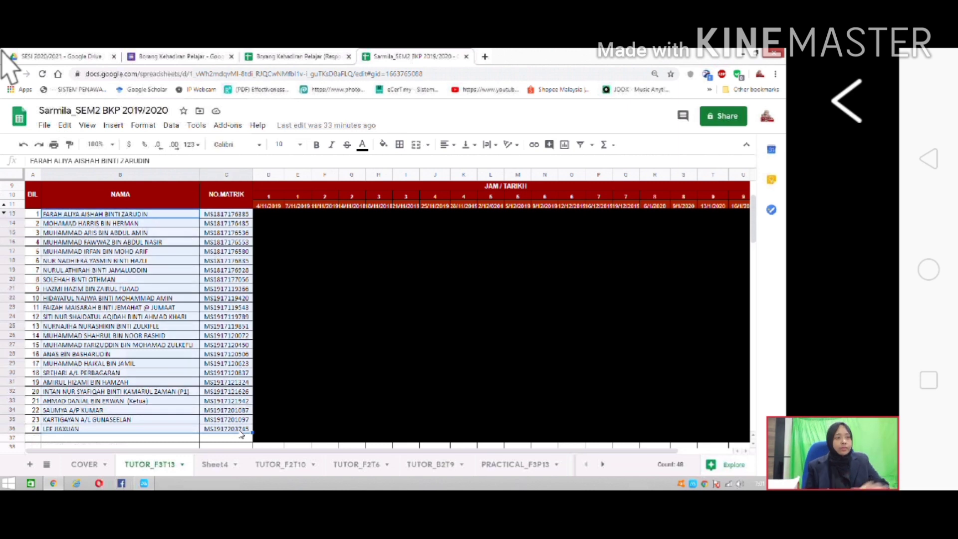
# Paste the copied student list into Sheet2 of Borang Kehadiran Pelajar (Responses), starting at A2
pyautogui.click(205, 58)
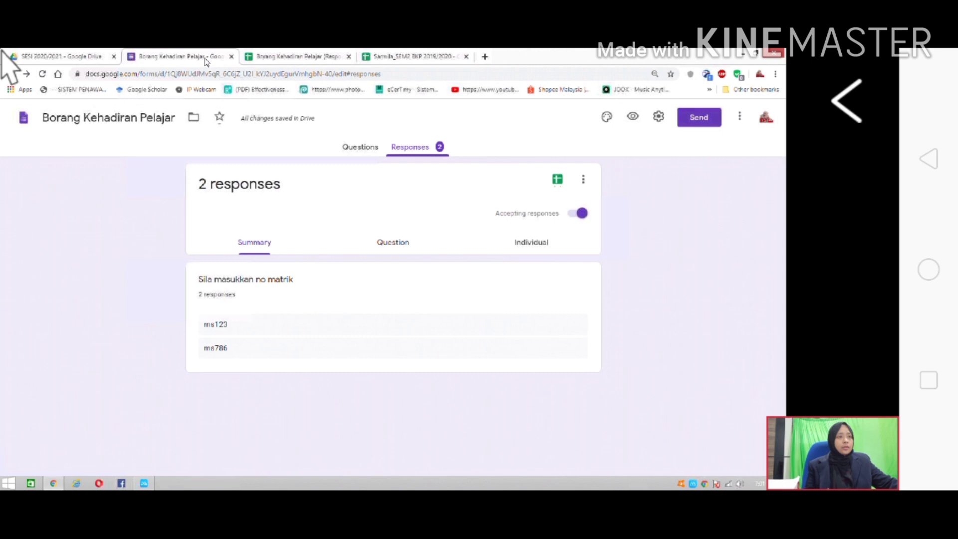
pyautogui.click(270, 59)
pyautogui.click(69, 202)
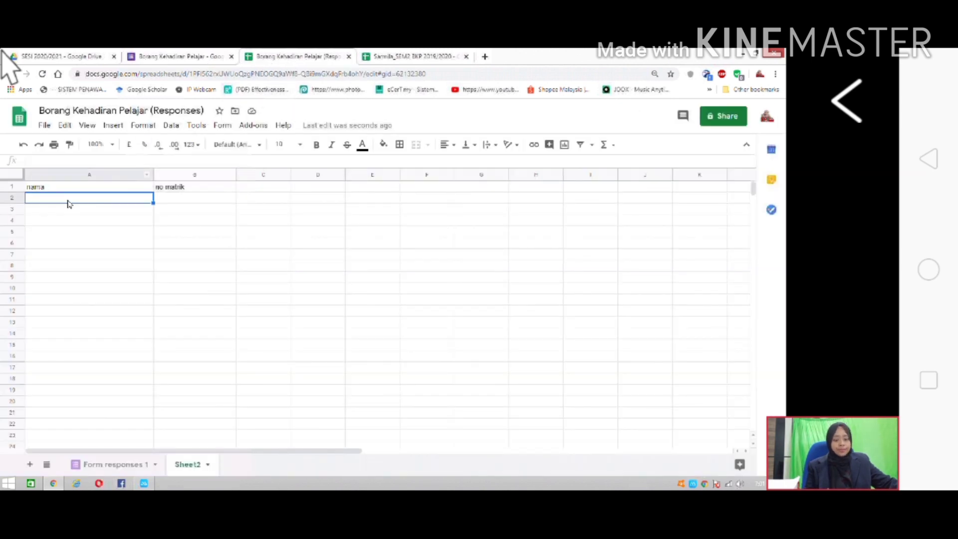
pyautogui.hotkey('ctrl', 'v')
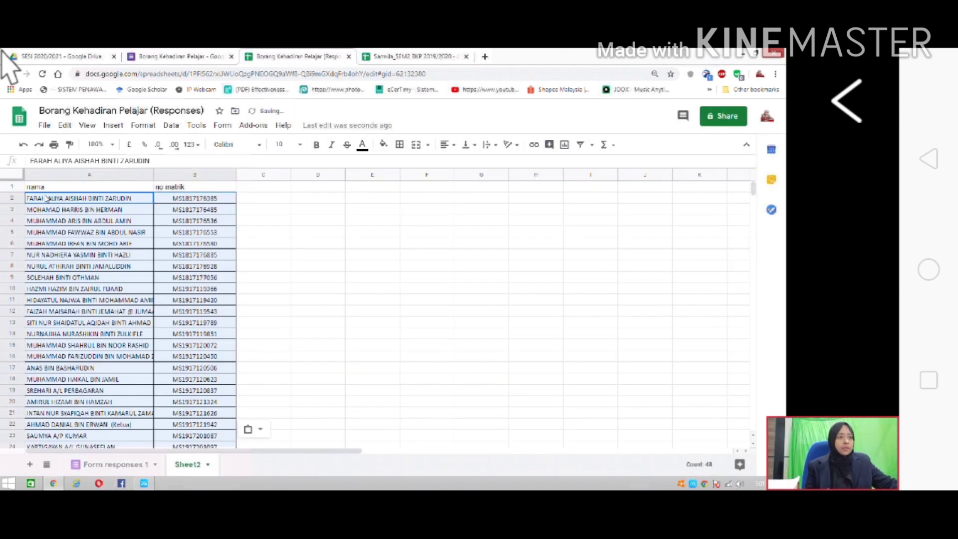
pyautogui.click(282, 238)
# Enter the attendance header "H / TH" in cell C1 of Sheet2
pyautogui.click(271, 188)
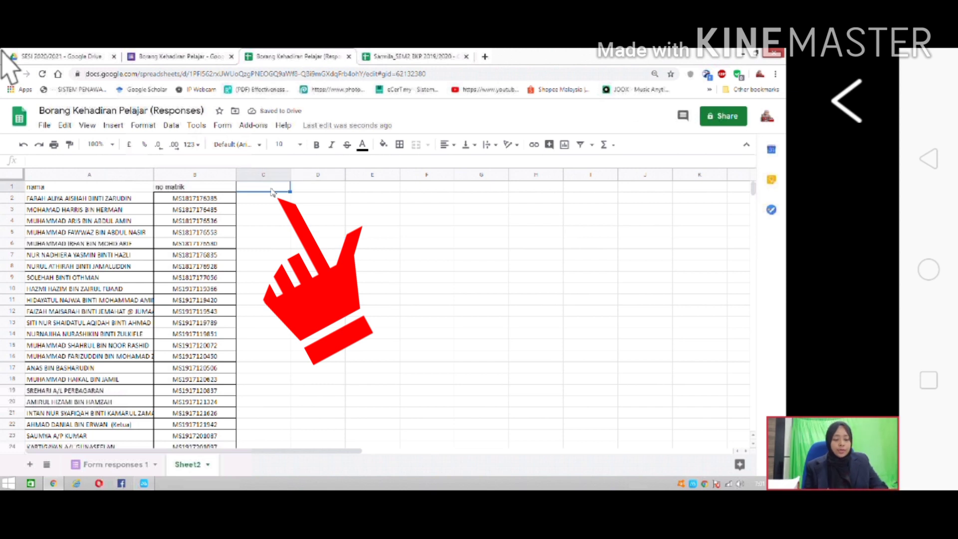
pyautogui.write('H')
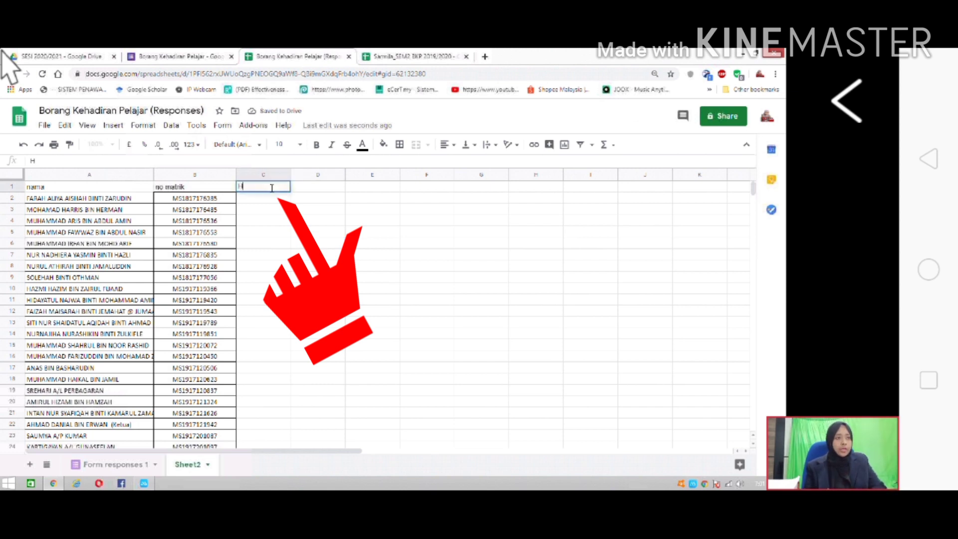
pyautogui.write(' / t')
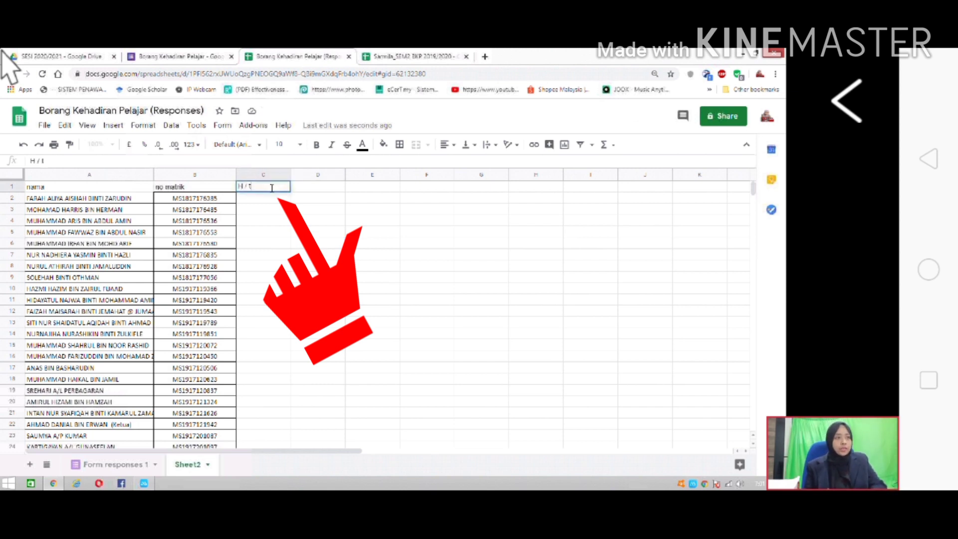
pyautogui.press('BackSpace')
pyautogui.write('TH')
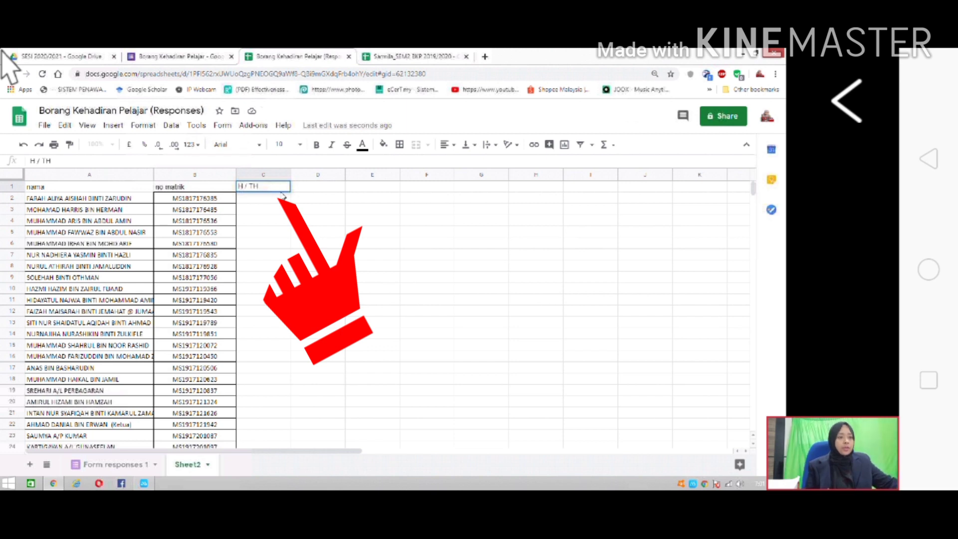
pyautogui.click(314, 243)
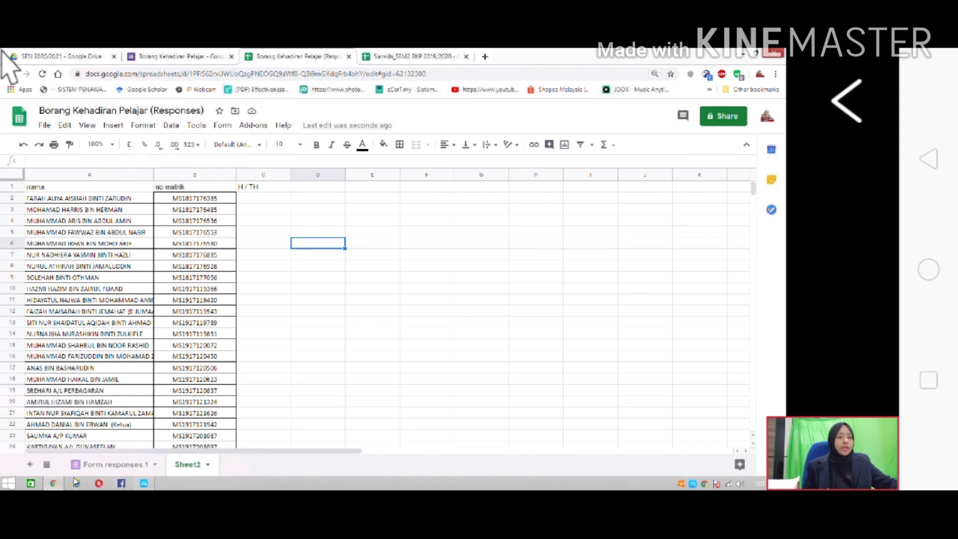
pyautogui.click(92, 468)
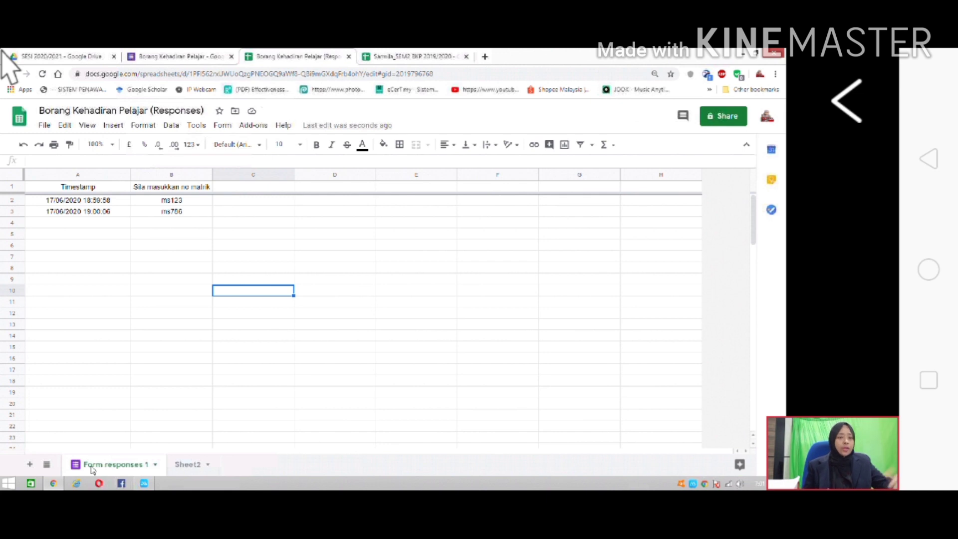
pyautogui.click(188, 465)
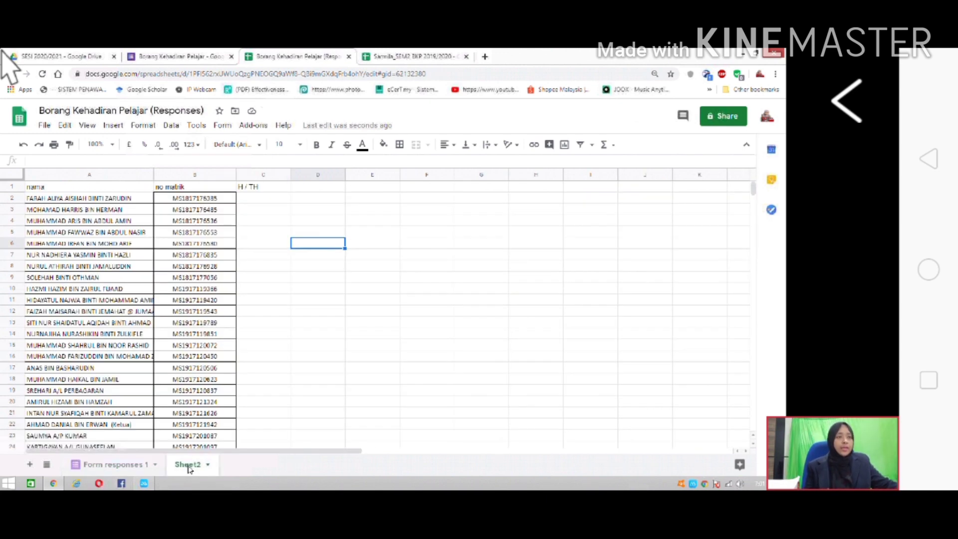
pyautogui.click(372, 322)
pyautogui.click(239, 195)
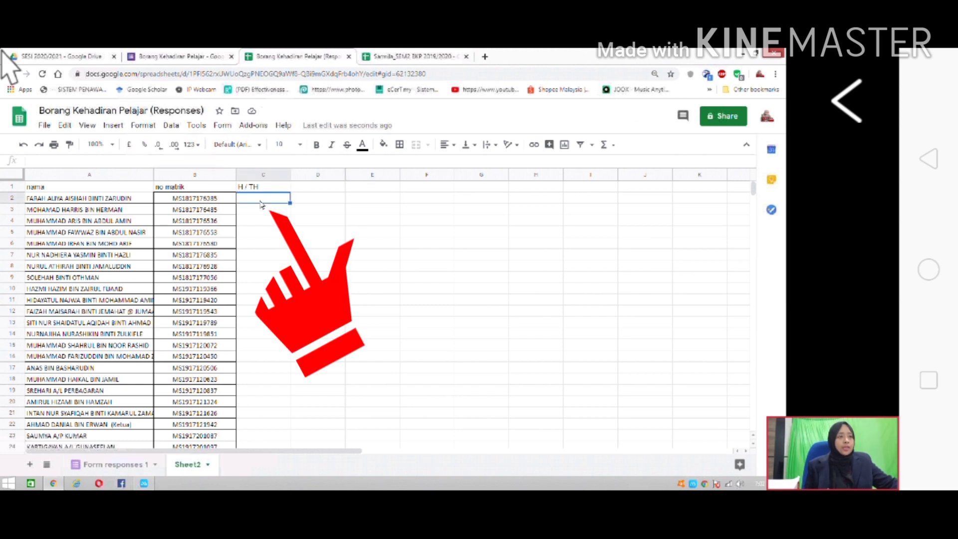
pyautogui.click(274, 221)
pyautogui.click(270, 199)
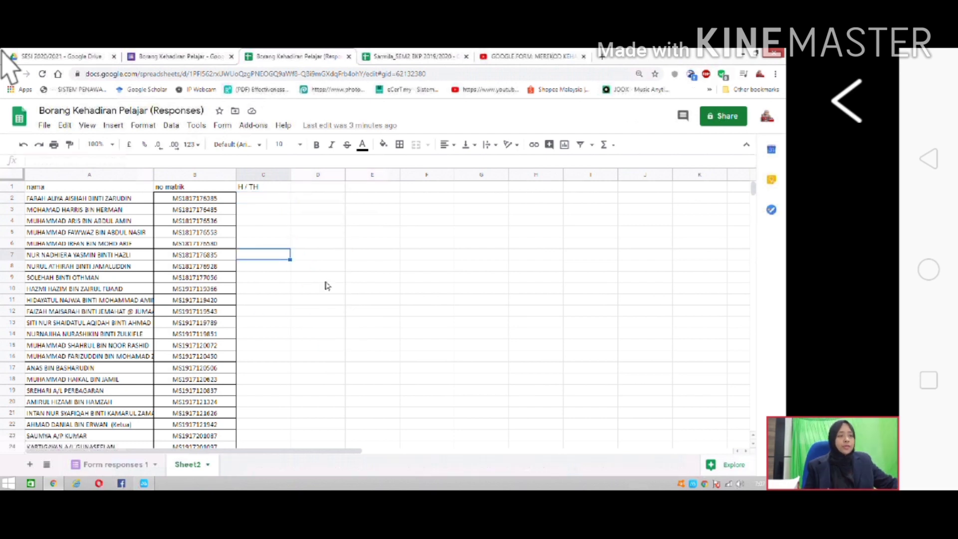
pyautogui.click(325, 279)
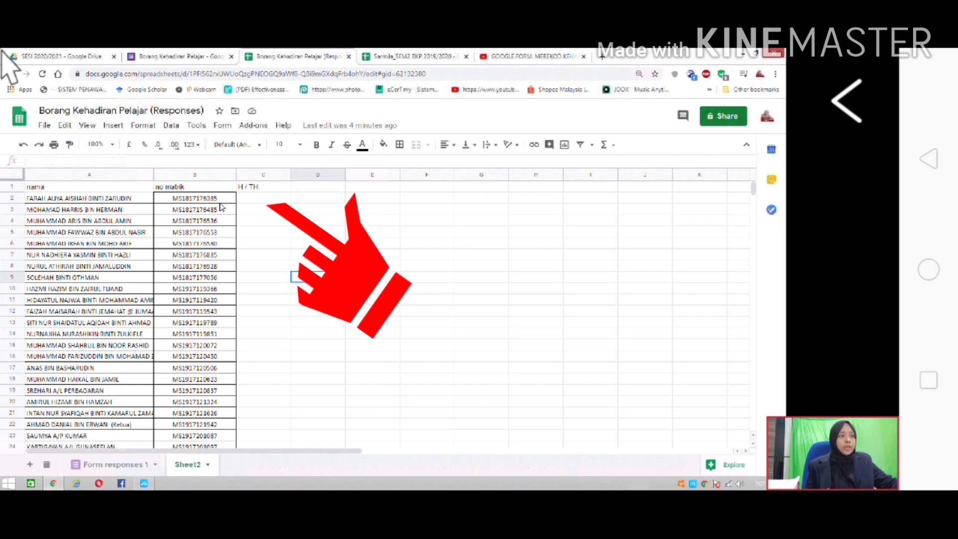
# Enter =match(B2,'Form responses 1'!B:B,0) in C2 of Sheet2 to look up the first student's matric number among the form responses
pyautogui.click(263, 198)
pyautogui.click(103, 164)
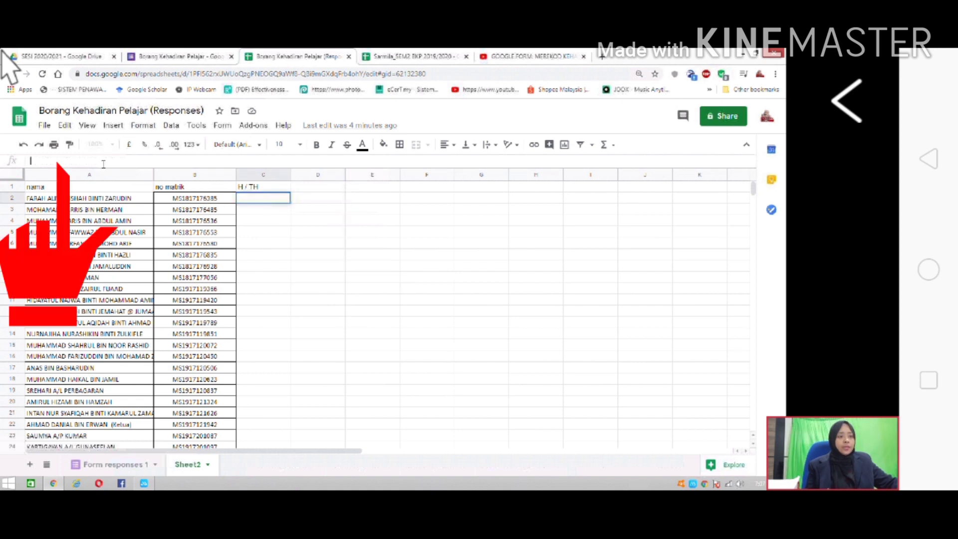
pyautogui.write('=')
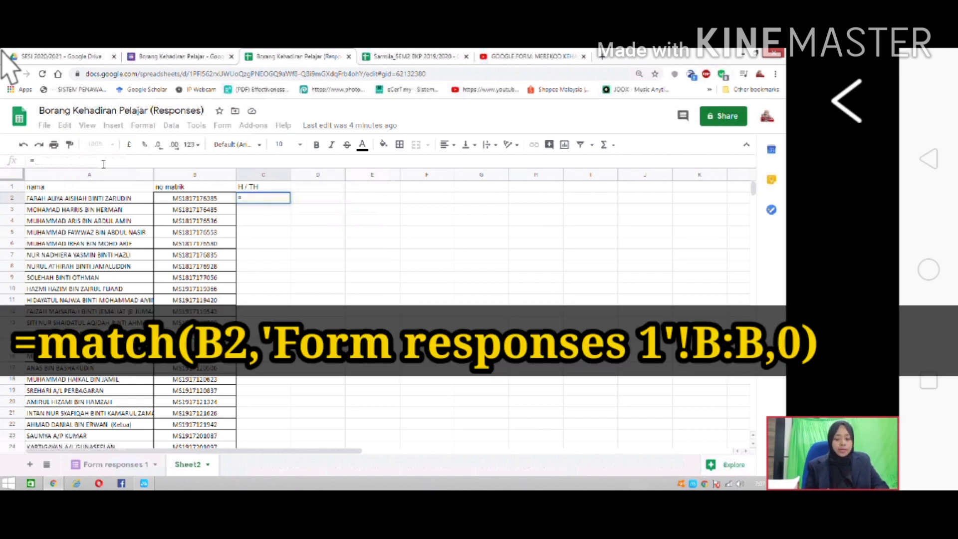
pyautogui.write('match')
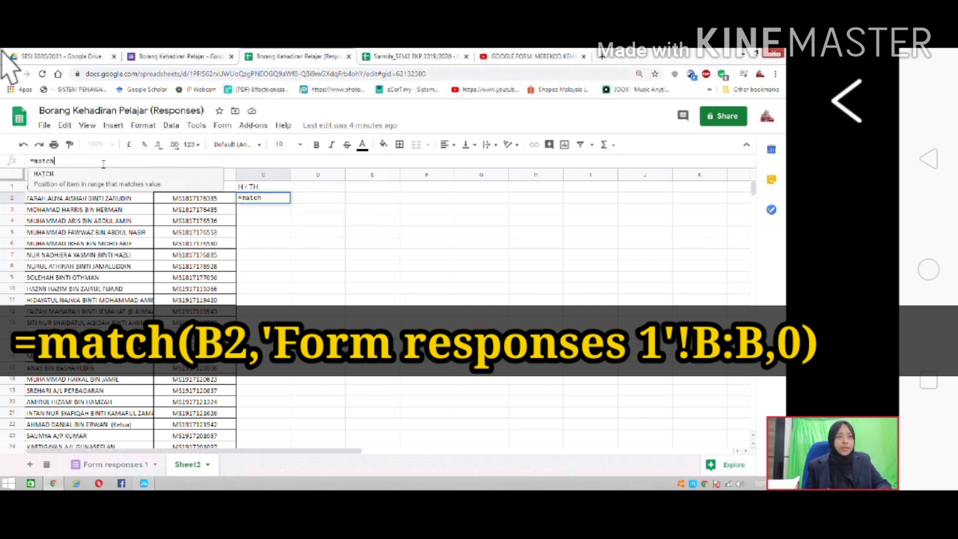
pyautogui.write('(')
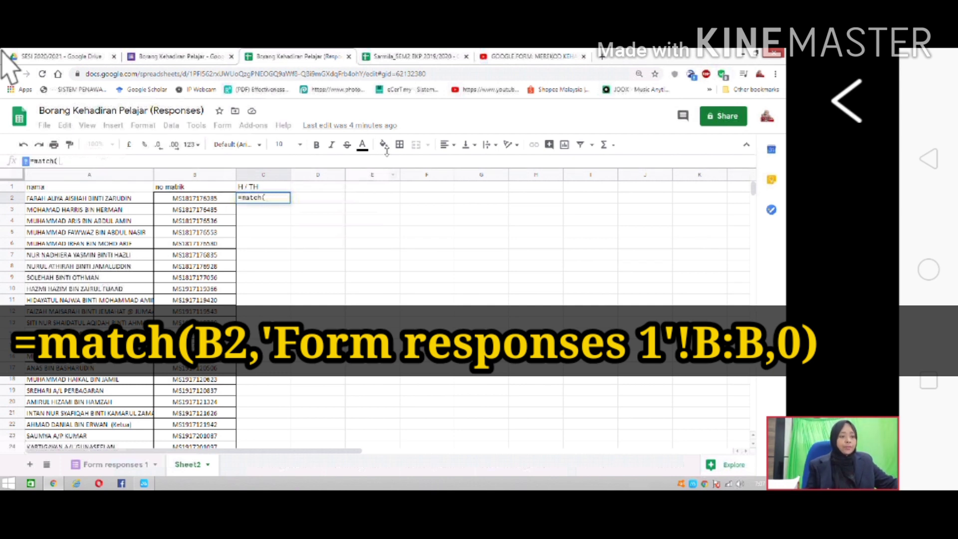
pyautogui.click(215, 200)
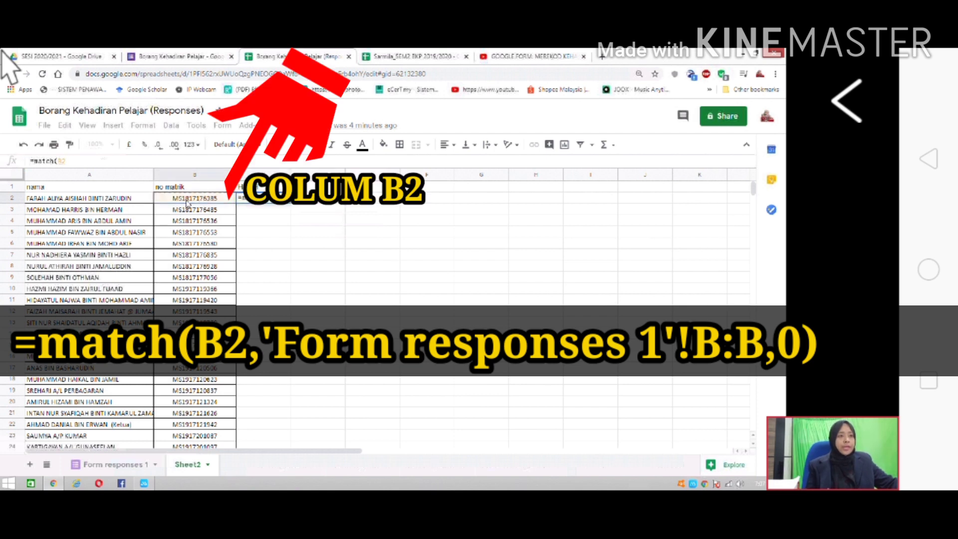
pyautogui.write(',')
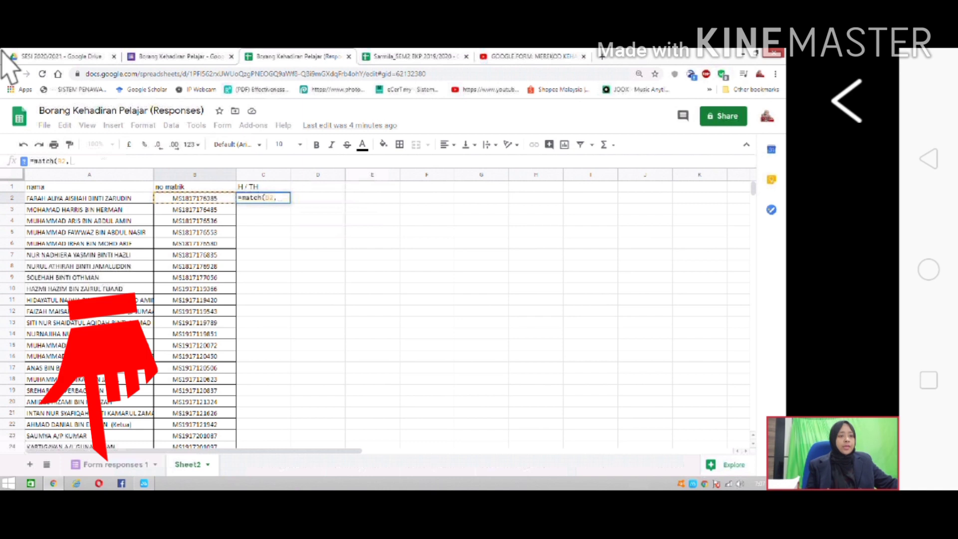
pyautogui.click(114, 465)
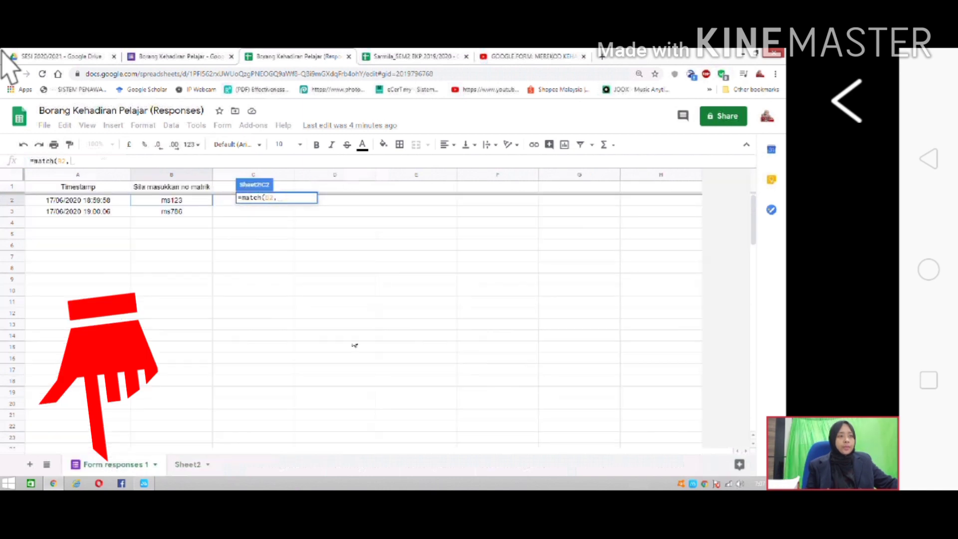
pyautogui.click(178, 175)
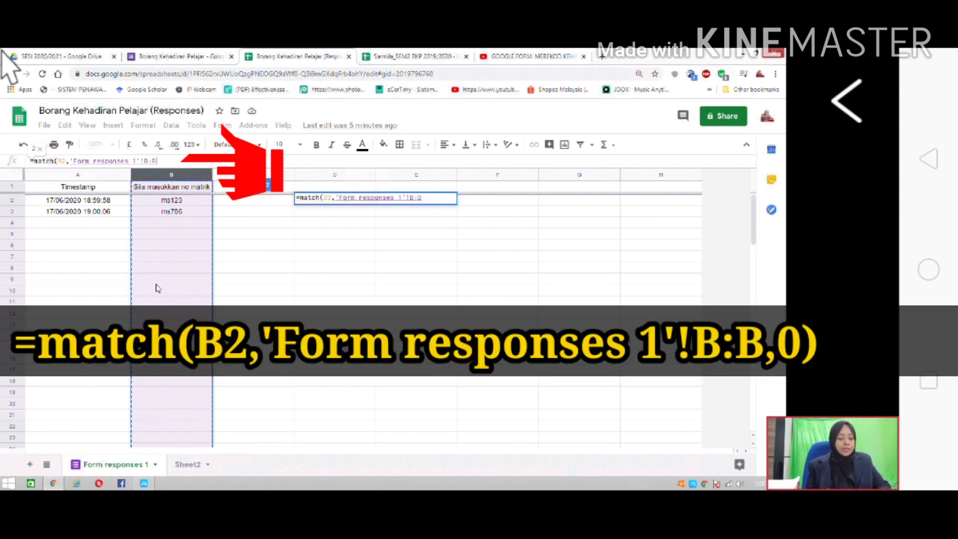
pyautogui.write(',')
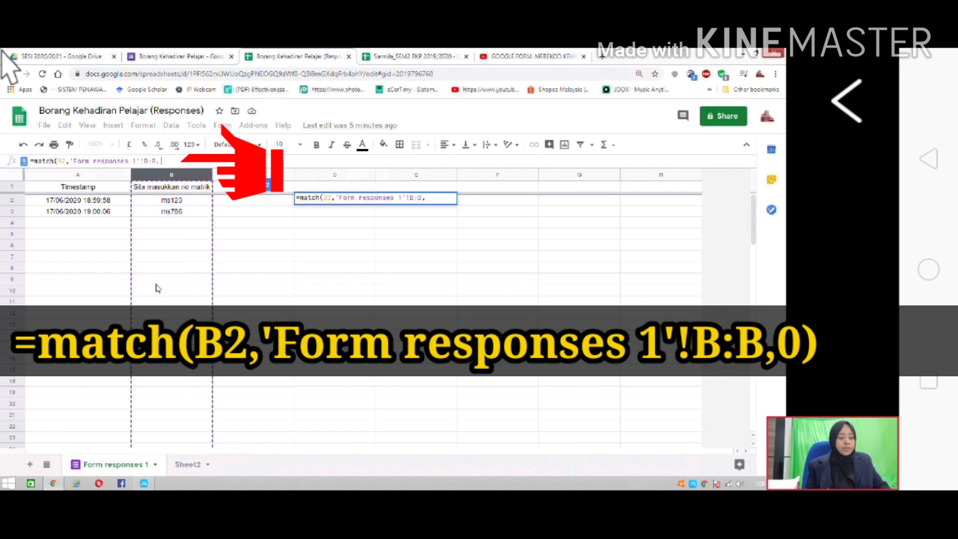
pyautogui.write('0')
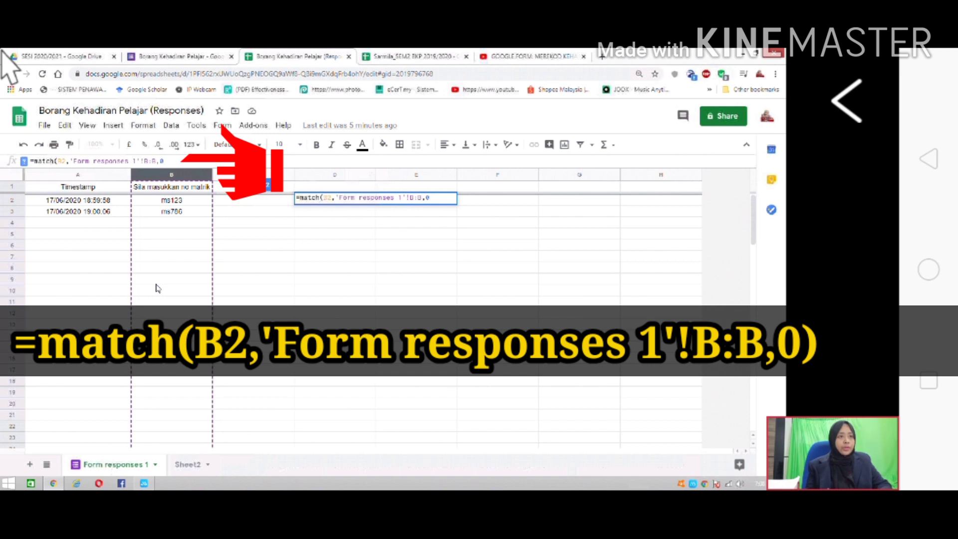
pyautogui.write(')')
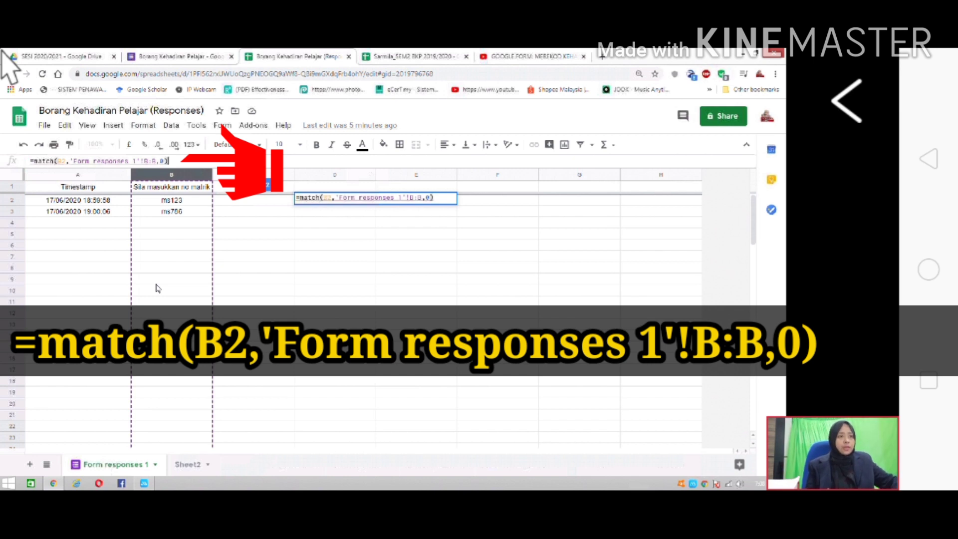
pyautogui.press('Return')
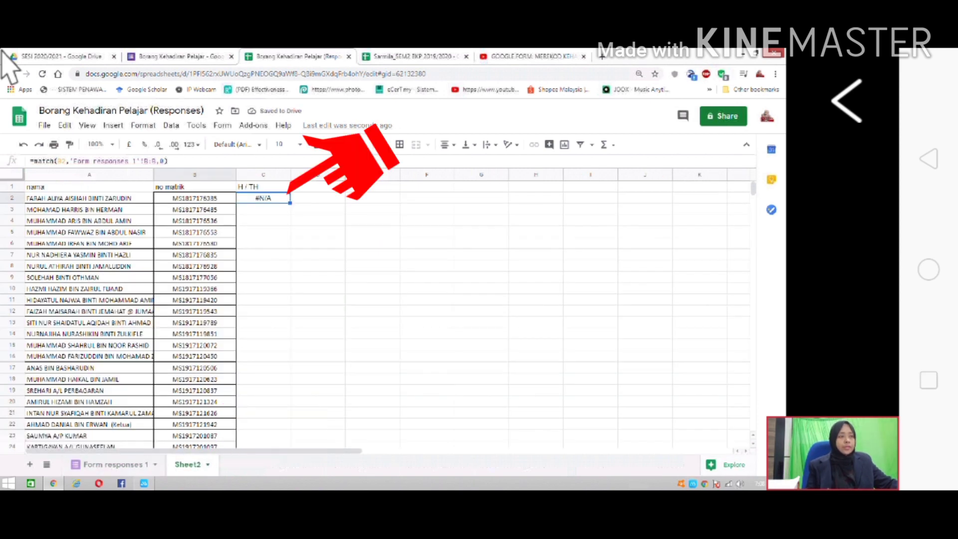
pyautogui.moveTo(264, 205)
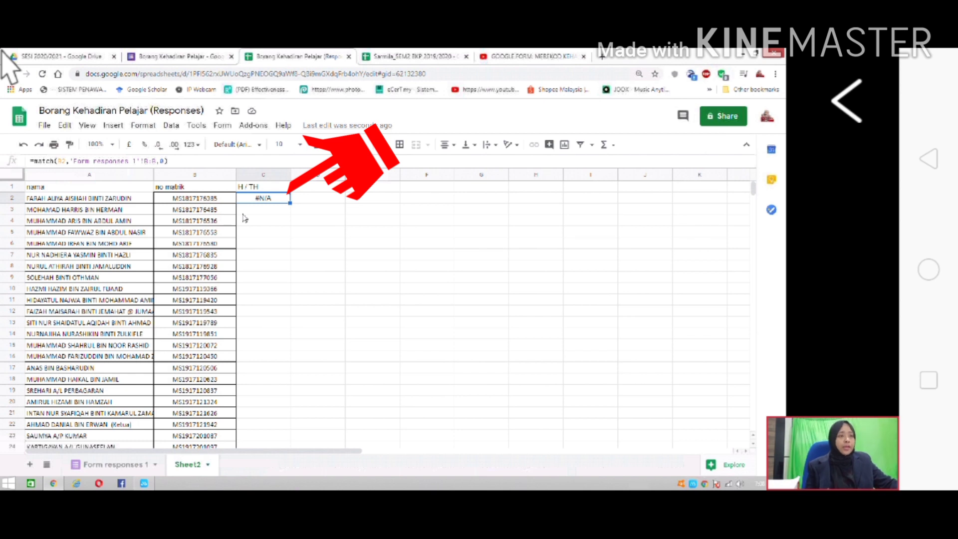
# Copy the first student's matric number from Sheet2 and submit it as a response in the Borang Kehadiran Pelajar form
pyautogui.moveTo(244, 188)
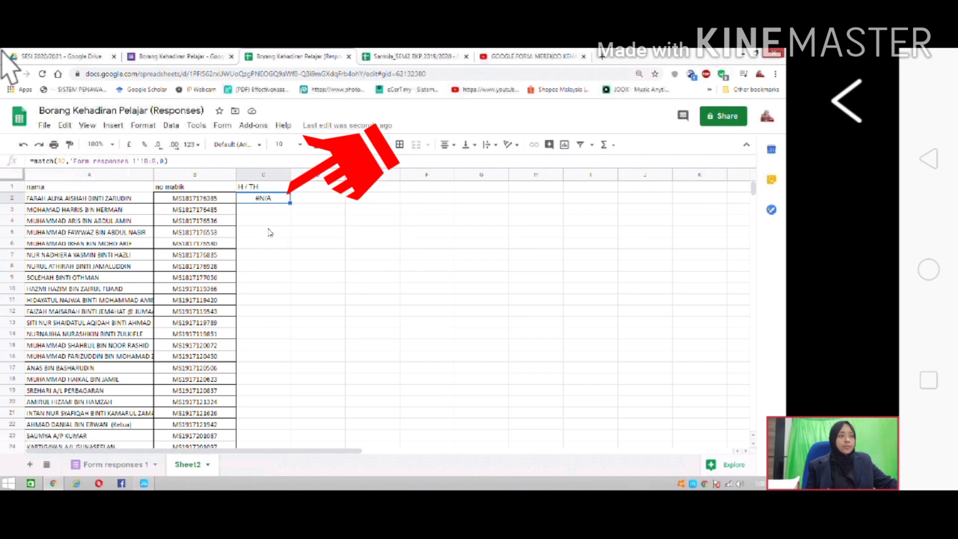
pyautogui.click(170, 198)
pyautogui.doubleClick(170, 198)
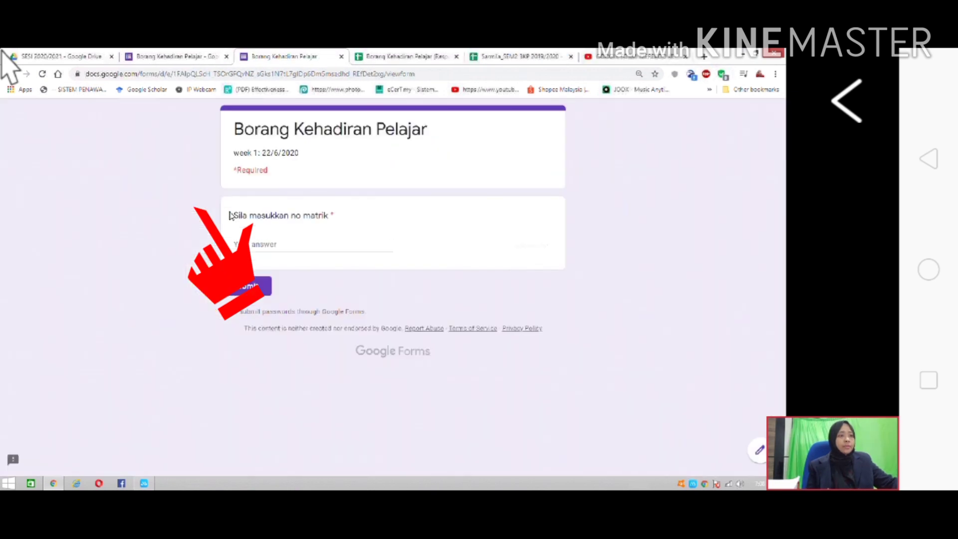
pyautogui.click(253, 245)
pyautogui.hotkey('ctrl', 'v')
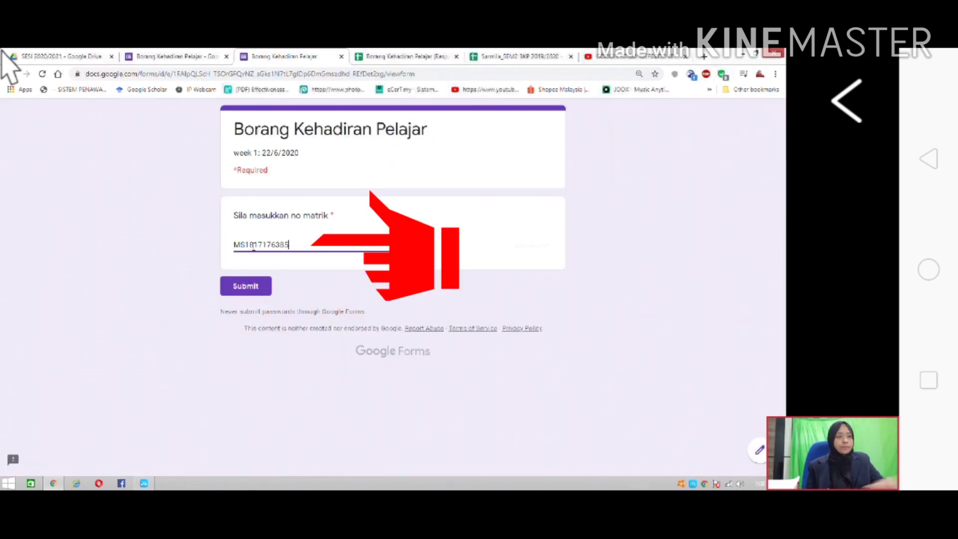
pyautogui.click(245, 286)
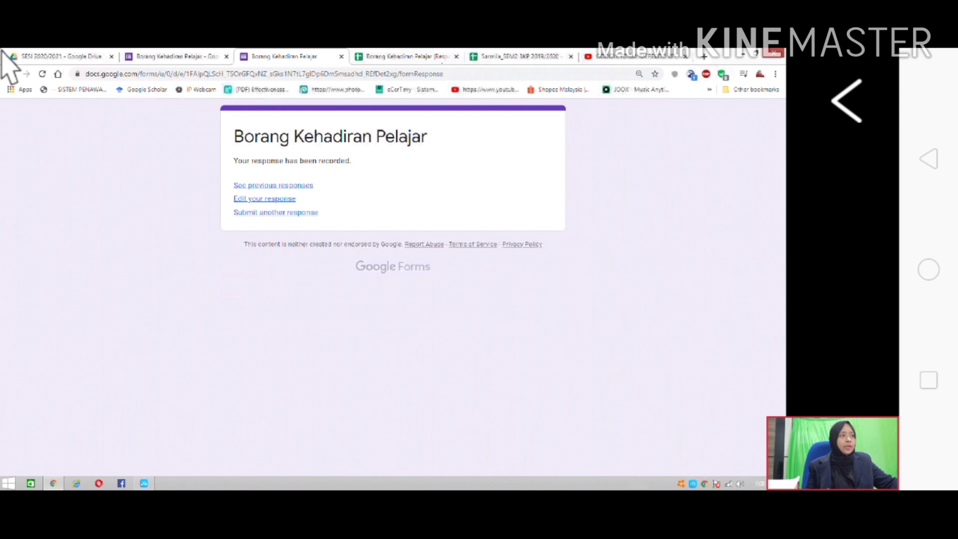
# Return to Sheet2 of the Borang Kehadiran Pelajar (Responses) spreadsheet and center the match result in C2
pyautogui.click(392, 58)
pyautogui.click(288, 259)
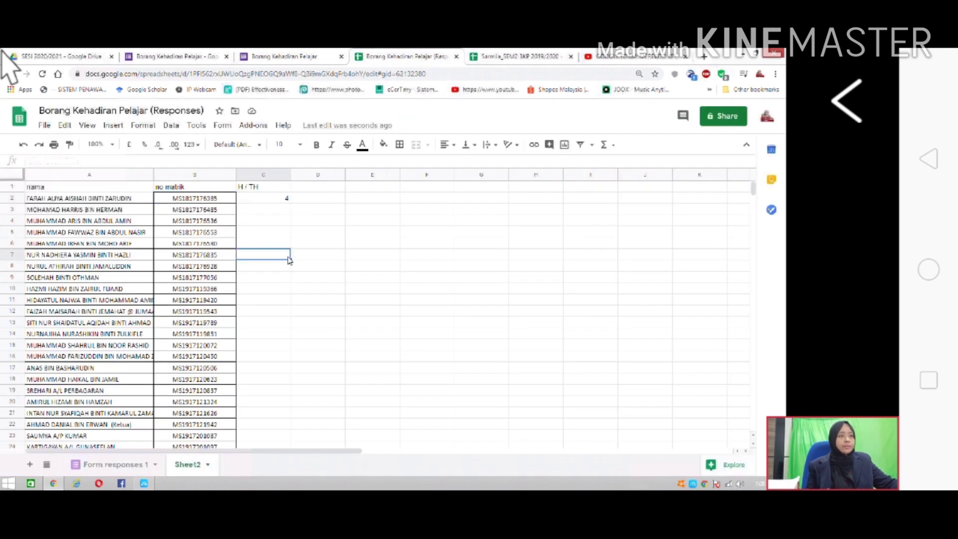
pyautogui.click(282, 201)
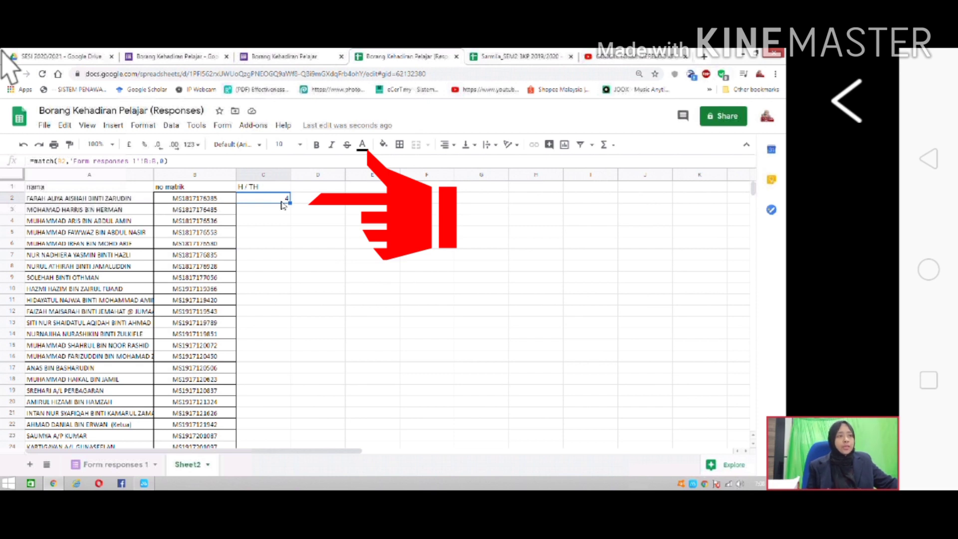
pyautogui.click(445, 144)
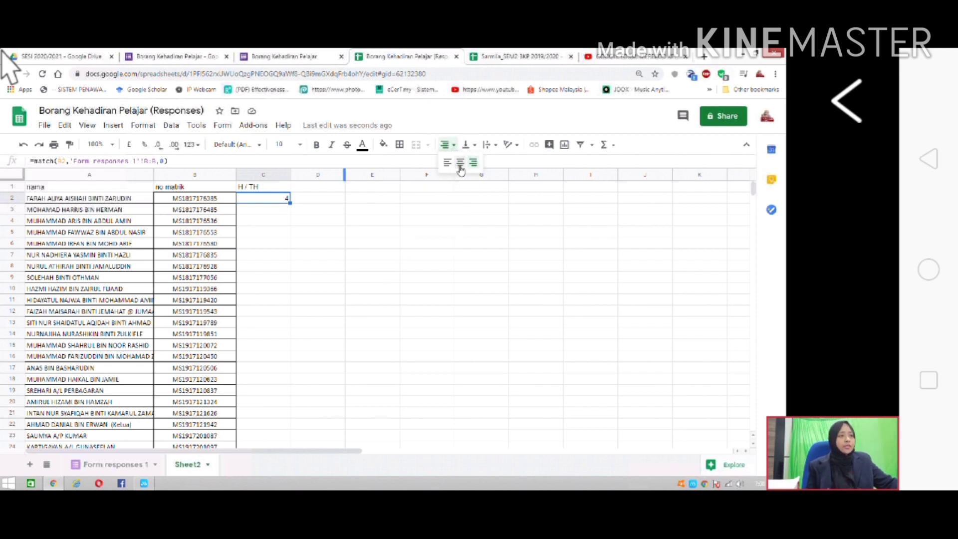
pyautogui.click(460, 162)
pyautogui.click(329, 239)
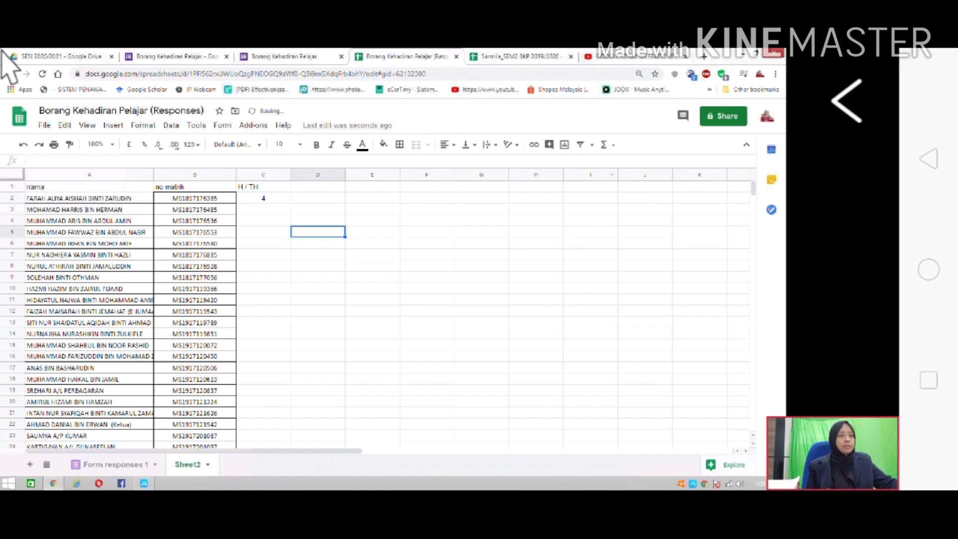
# Try filling the C2 match formula down to C6, and clear the copied formulas from C3:C6
pyautogui.click(281, 202)
pyautogui.moveTo(289, 203); pyautogui.dragTo(287, 244)
pyautogui.moveTo(283, 212)
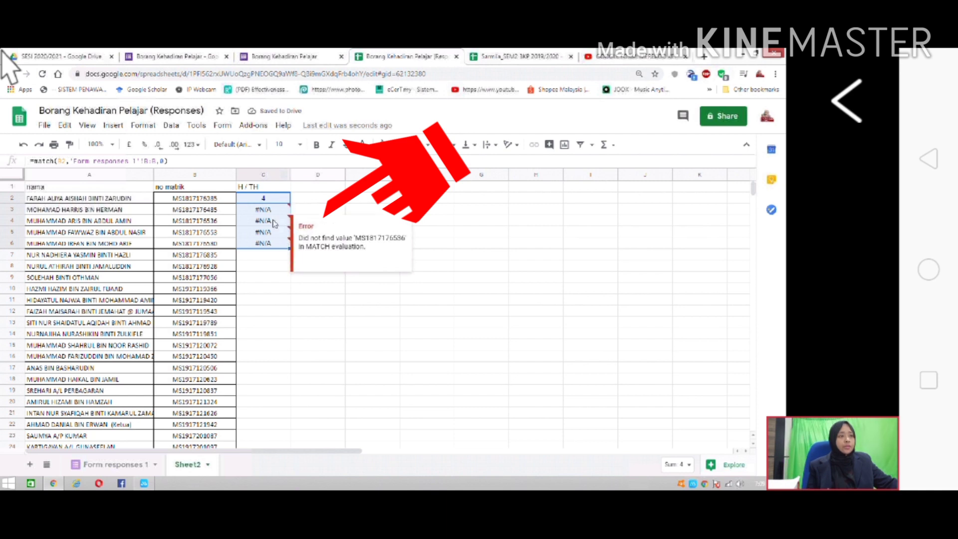
pyautogui.moveTo(275, 243); pyautogui.dragTo(283, 211)
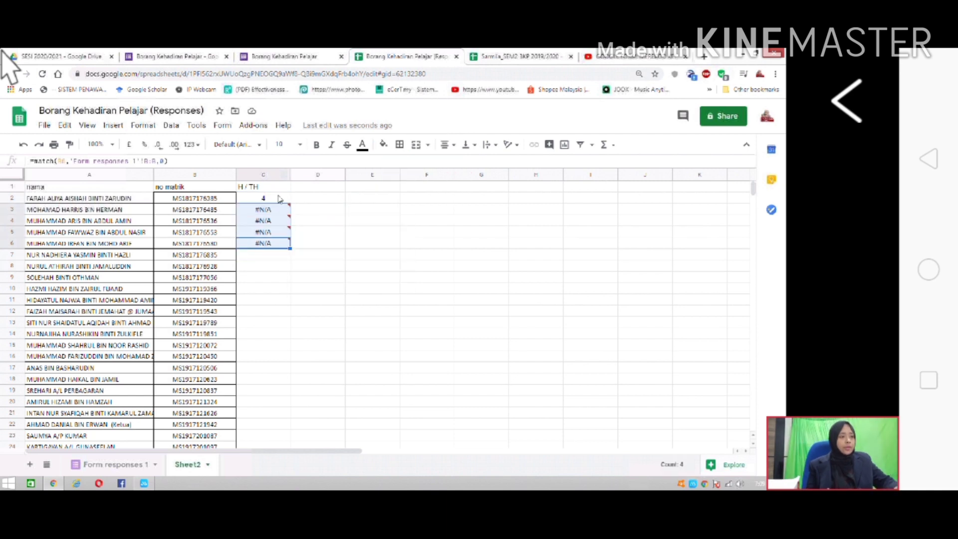
pyautogui.press('Delete')
# Center the "H / TH" header in cell C1
pyautogui.click(257, 188)
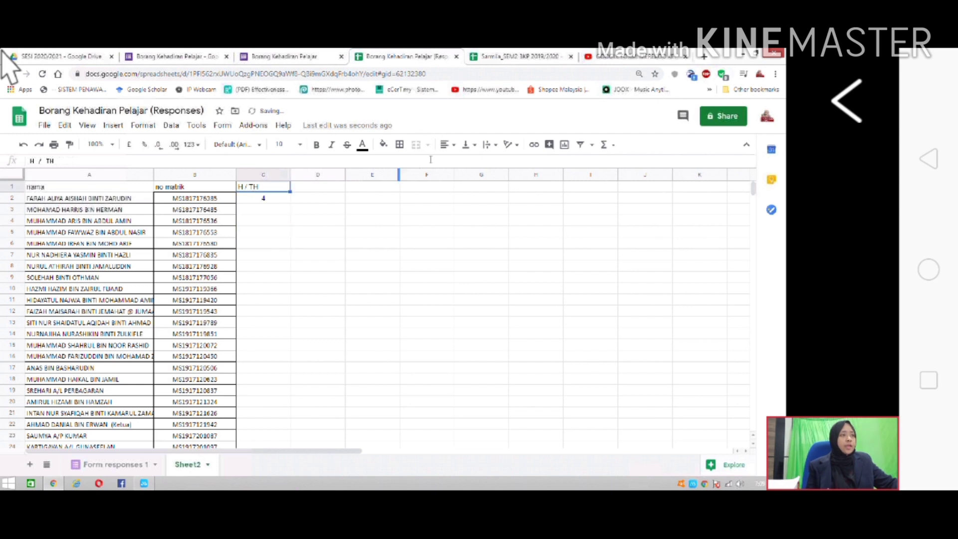
pyautogui.click(445, 145)
pyautogui.click(460, 162)
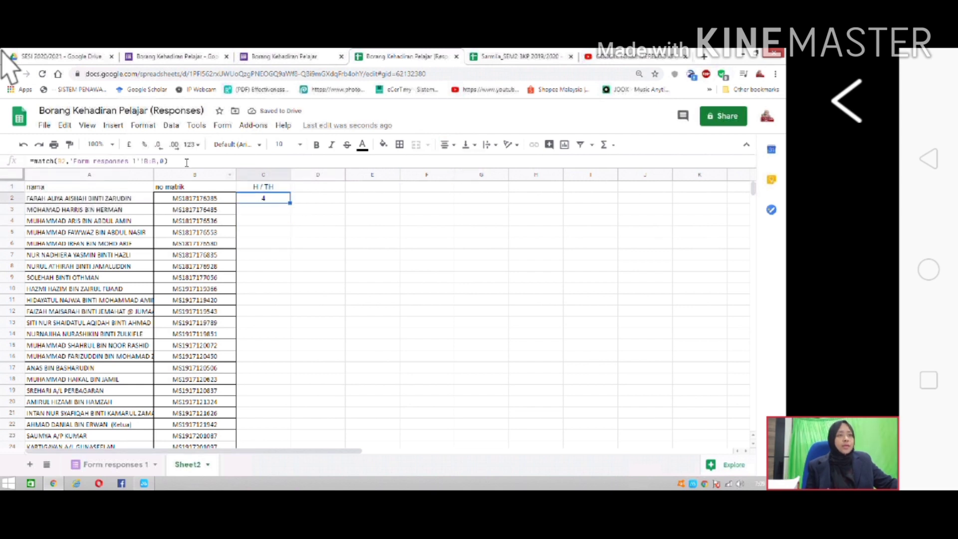
# Change the C2 formula to =if(match(B2,'Form responses 1'!B:B,0),"H") to mark a matching student as present
pyautogui.click(274, 220)
pyautogui.click(263, 198)
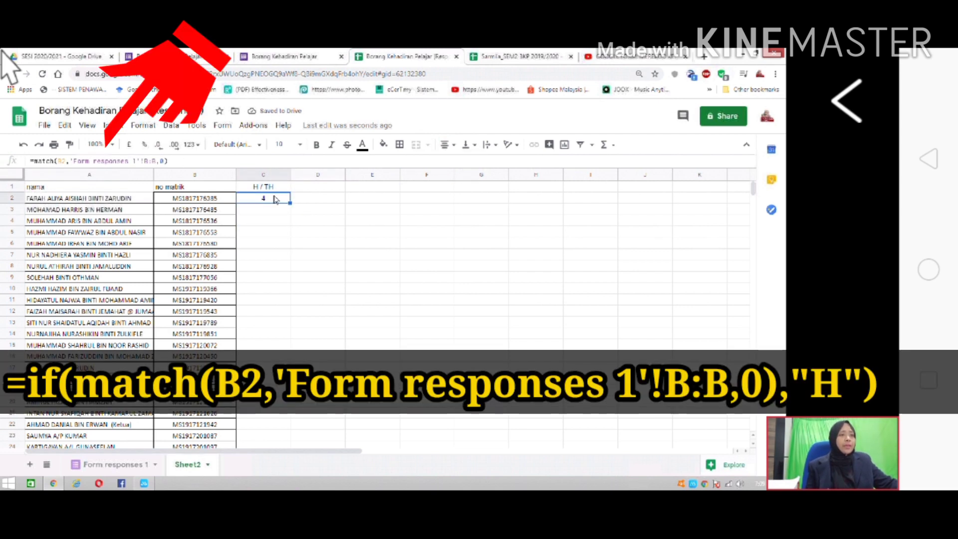
pyautogui.click(36, 164)
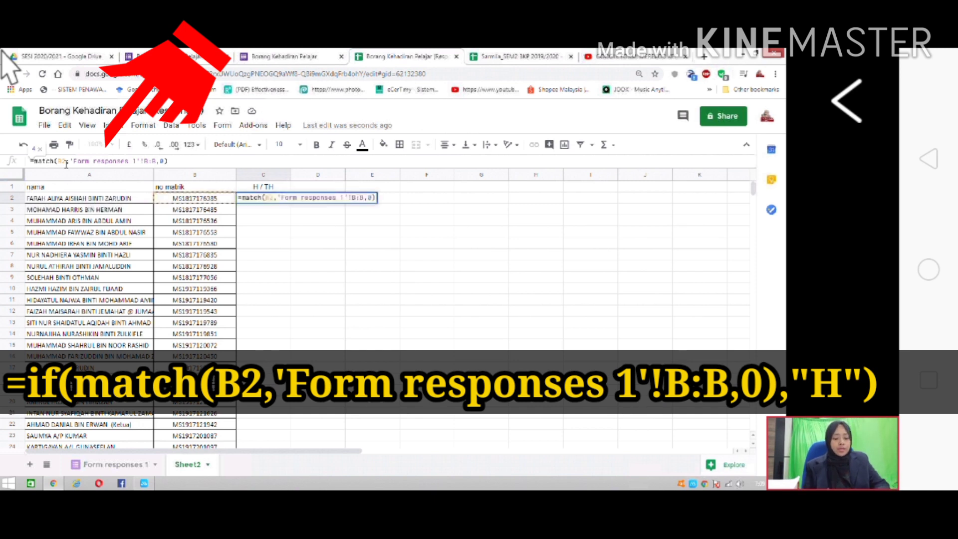
pyautogui.write('if(')
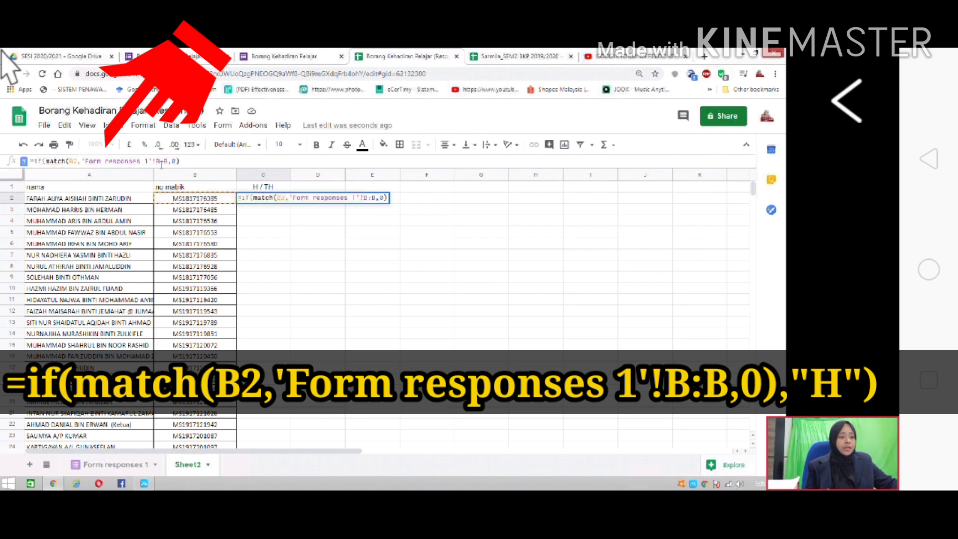
pyautogui.click(177, 163)
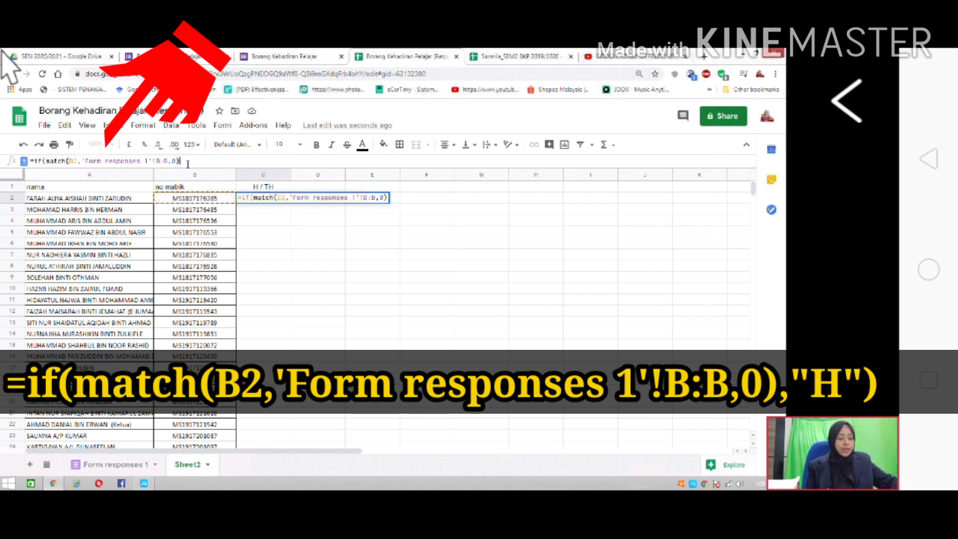
pyautogui.write(',')
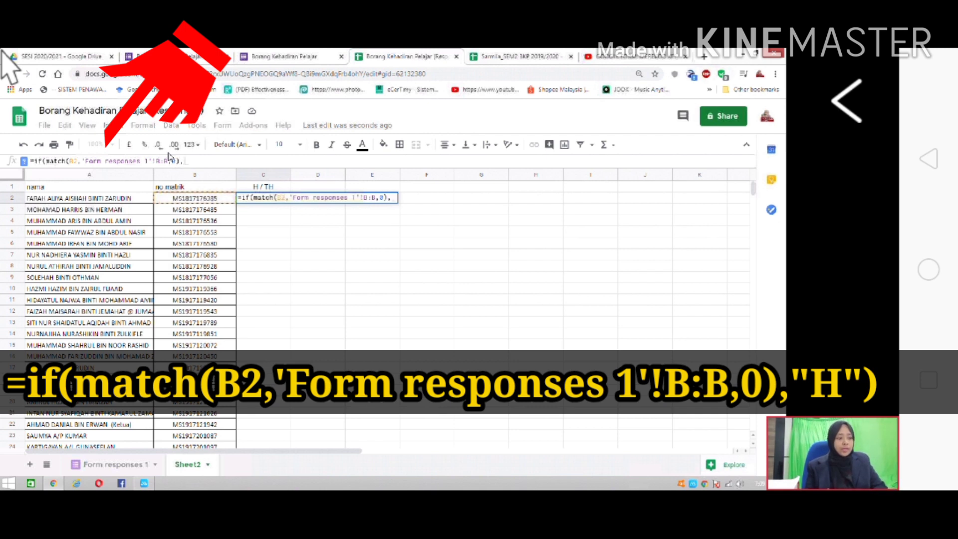
pyautogui.write('H')
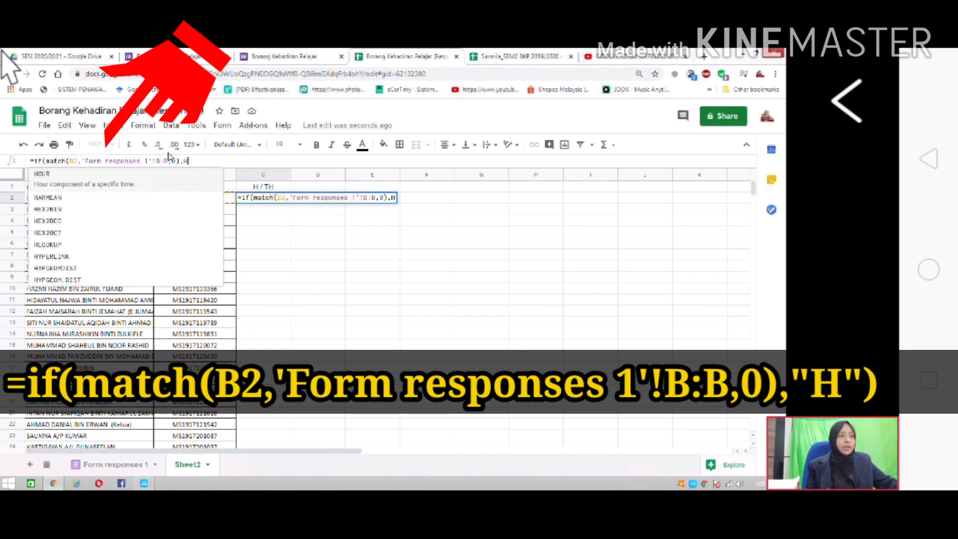
pyautogui.click(196, 160)
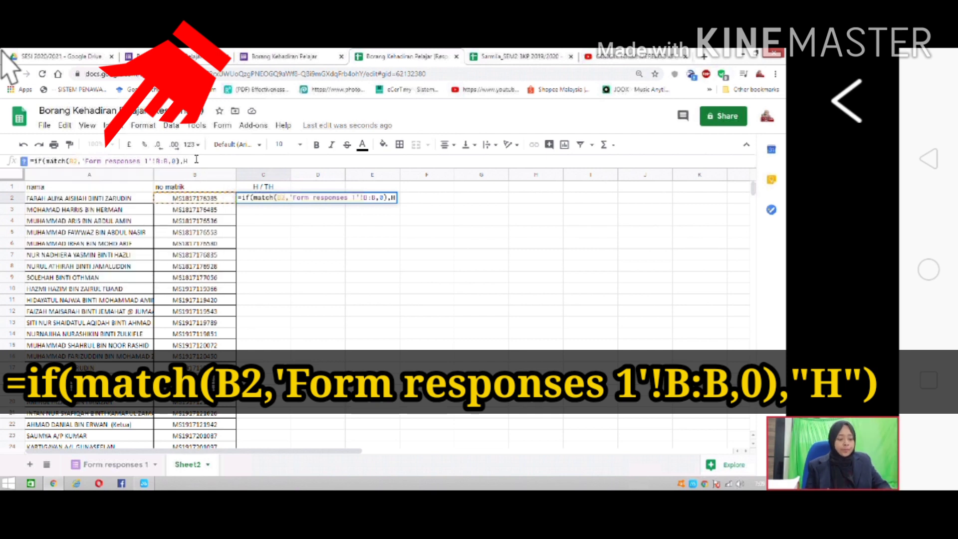
pyautogui.press('BackSpace')
pyautogui.write('"H"')
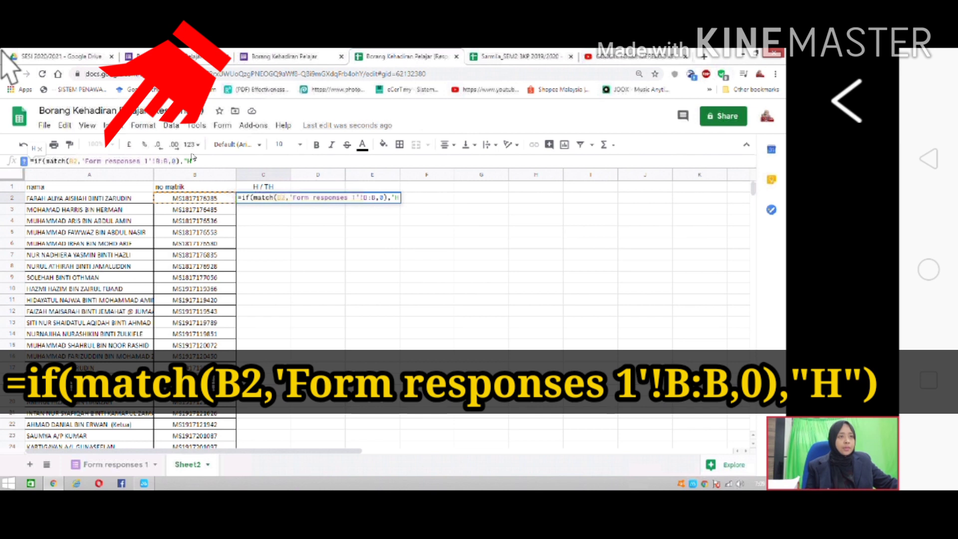
pyautogui.write('"')
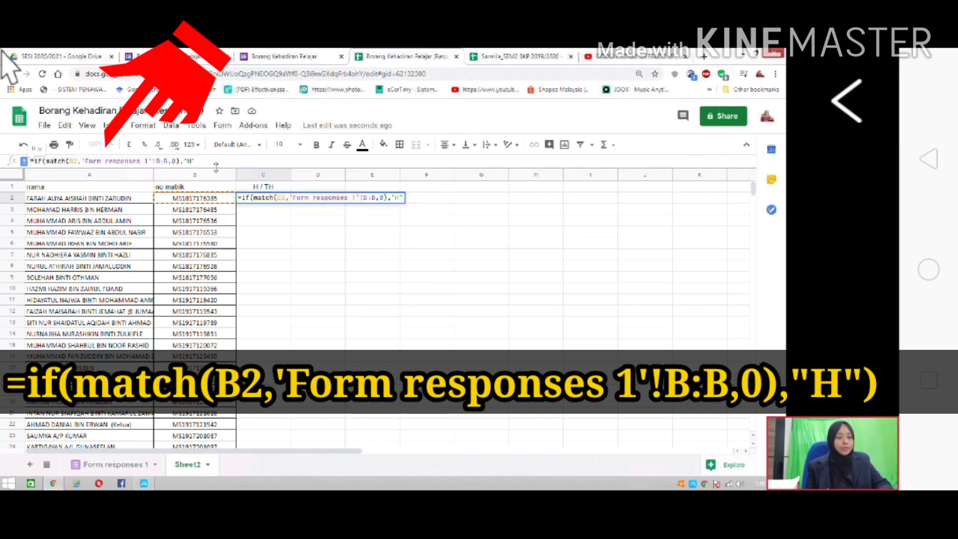
pyautogui.write(')')
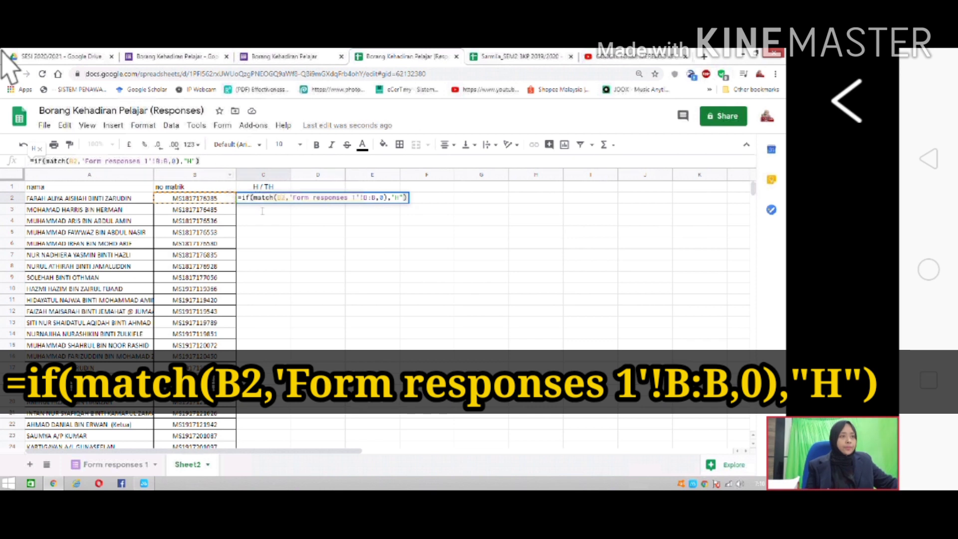
pyautogui.click(279, 244)
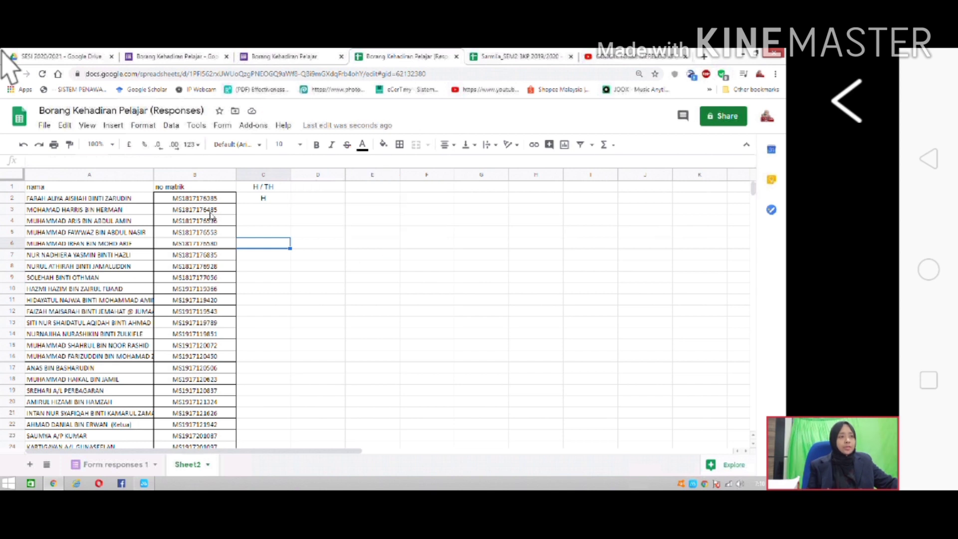
# Fill the if(match) formula from C2 down the attendance column to C23
pyautogui.click(276, 202)
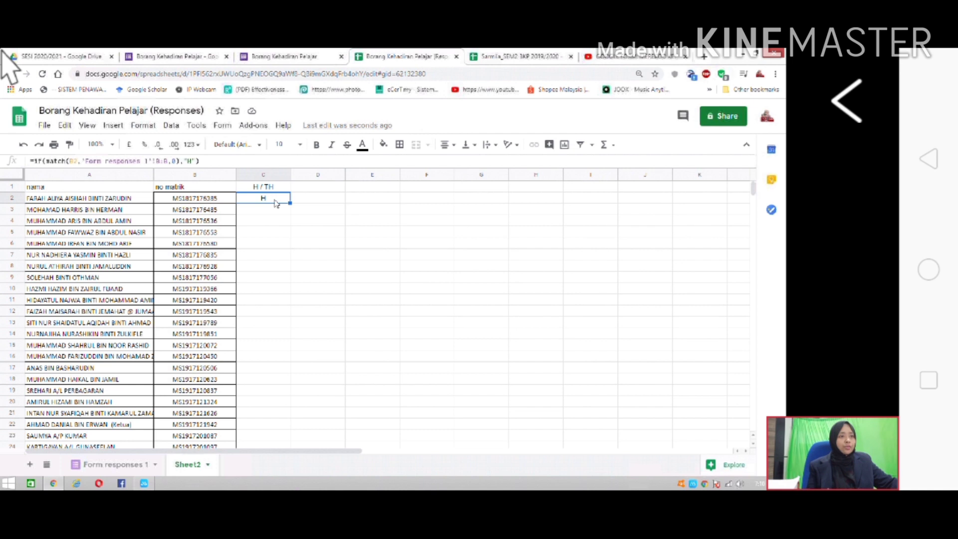
pyautogui.moveTo(289, 202); pyautogui.dragTo(277, 434)
pyautogui.click(318, 311)
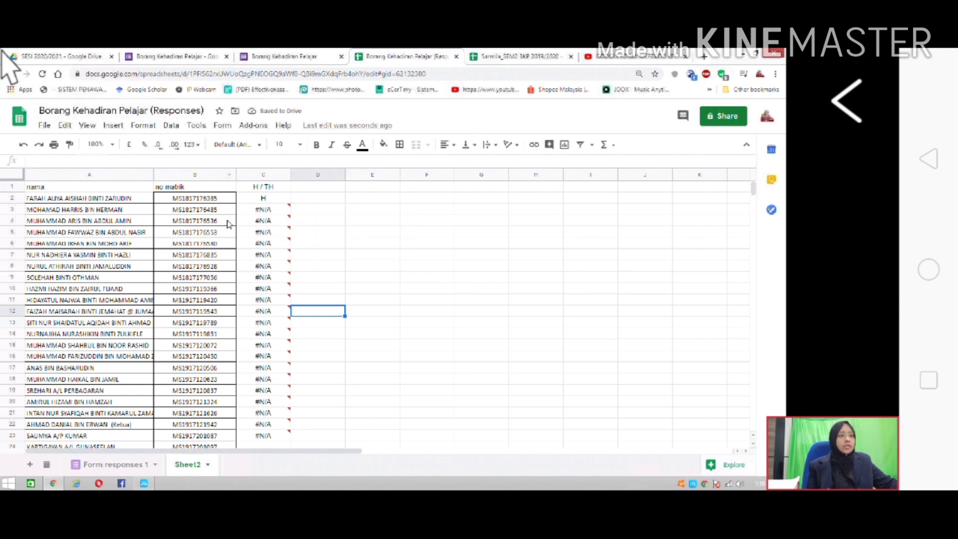
# Change the C2 formula to =ifERROR(if(match(B2,'Form responses 1'!B:B,0),"H"),"TH") to mark missing students TH
pyautogui.moveTo(264, 237)
pyautogui.click(273, 200)
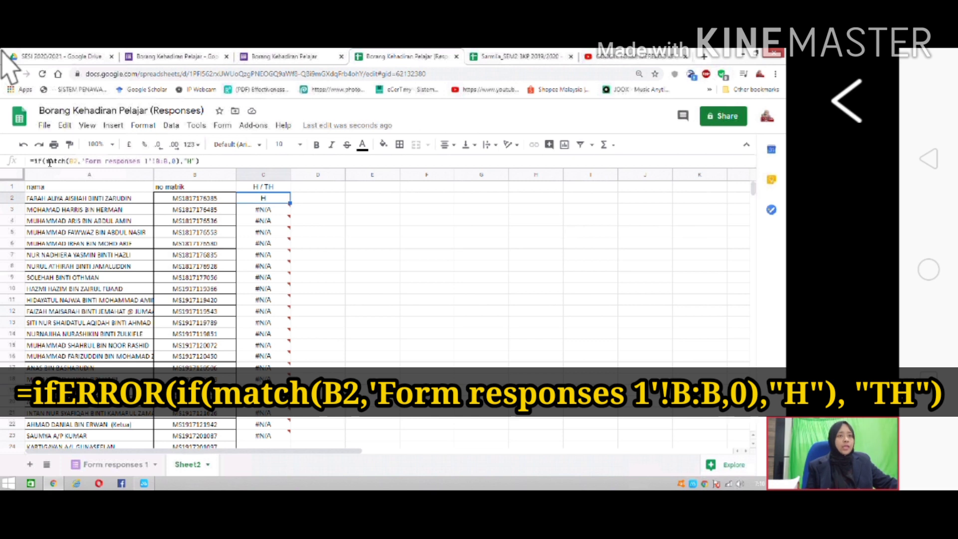
pyautogui.click(35, 161)
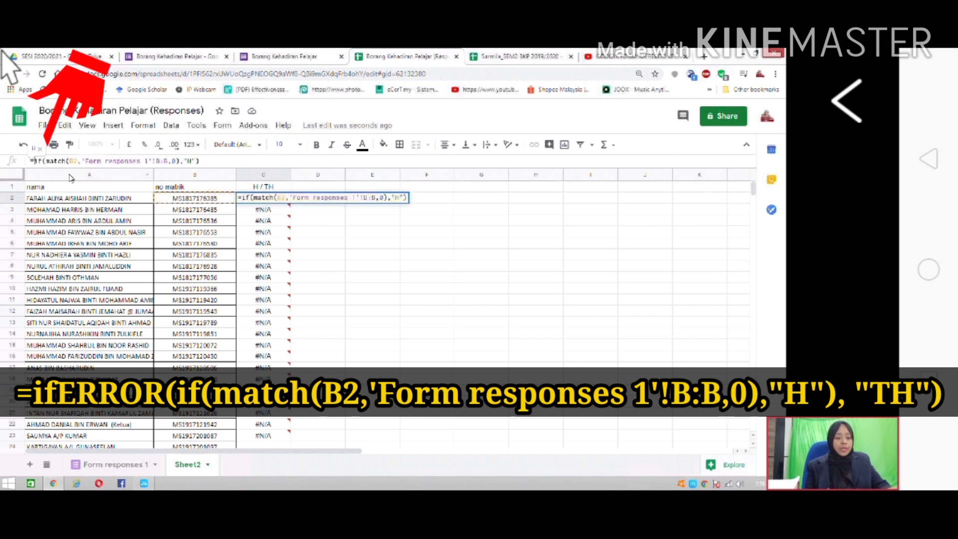
pyautogui.write('IF')
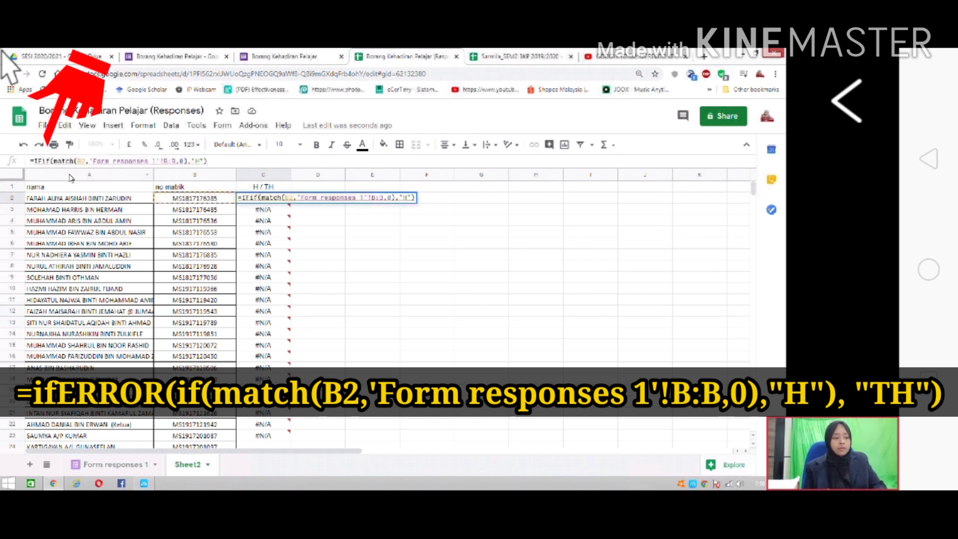
pyautogui.press('BackSpace')
pyautogui.press('BackSpace')
pyautogui.write('if')
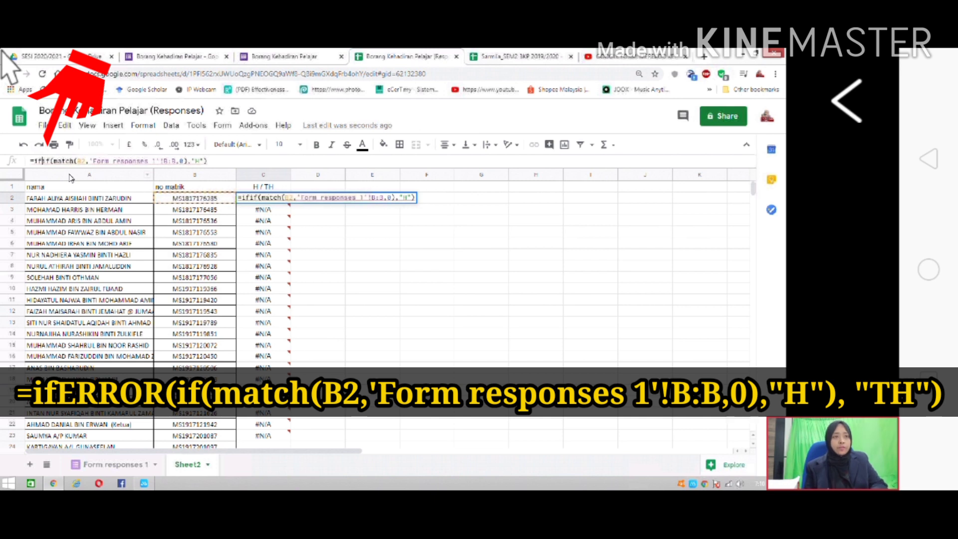
pyautogui.write('ERROR')
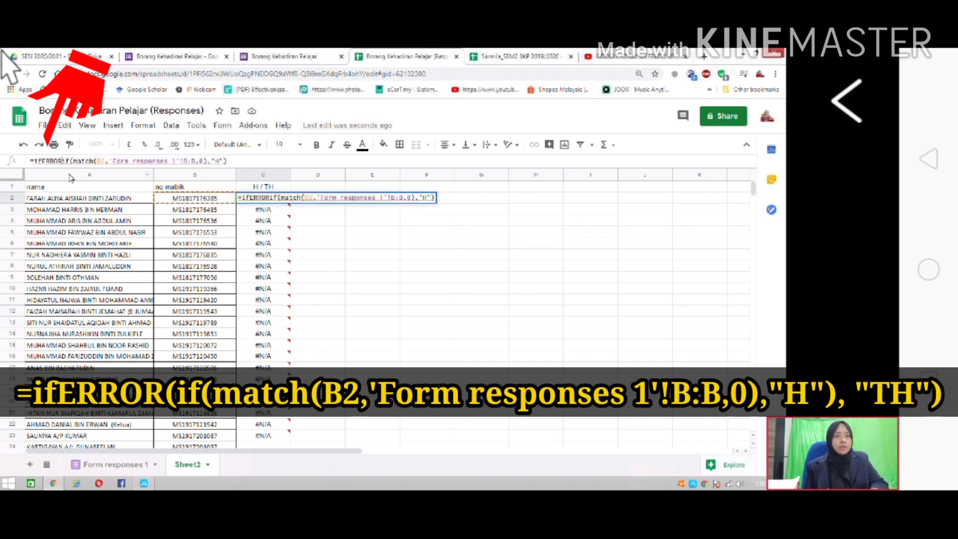
pyautogui.write('(')
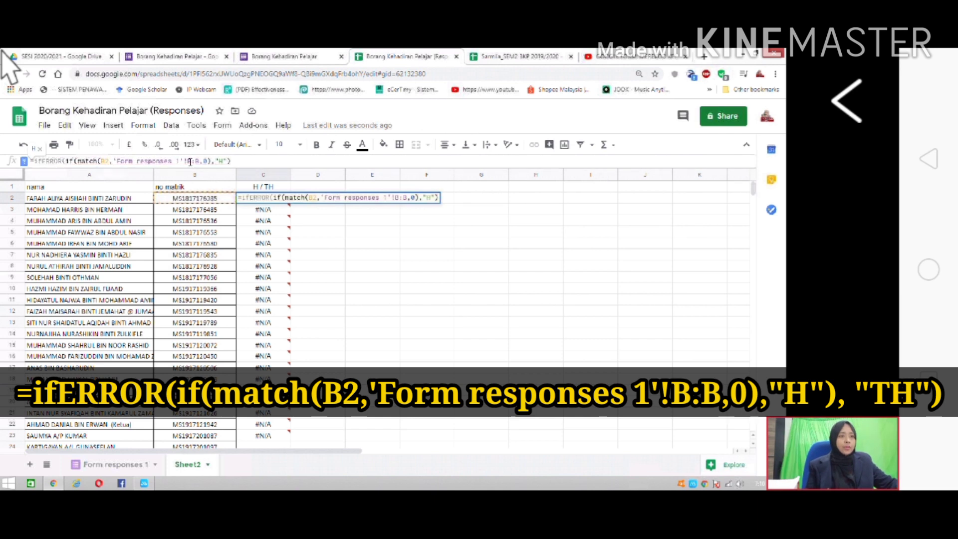
pyautogui.click(232, 161)
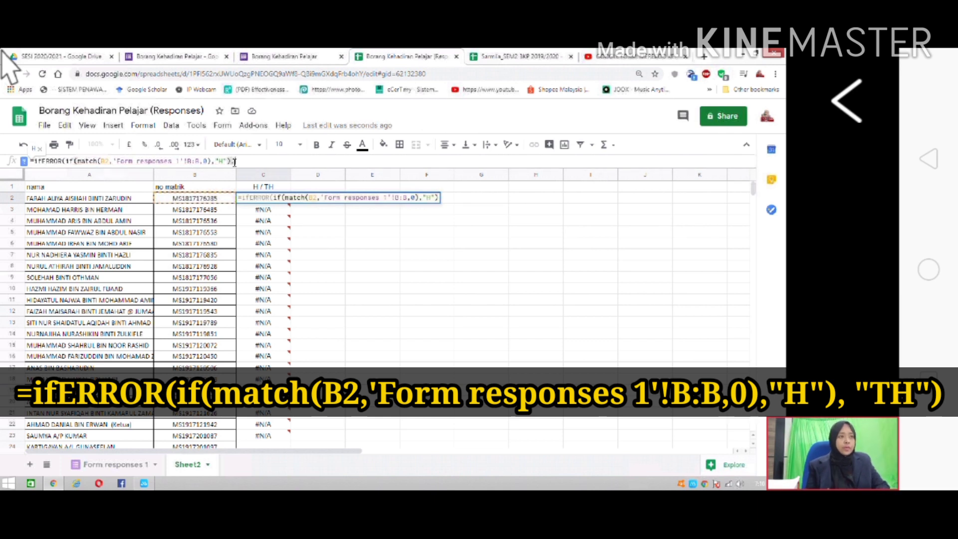
pyautogui.write(',')
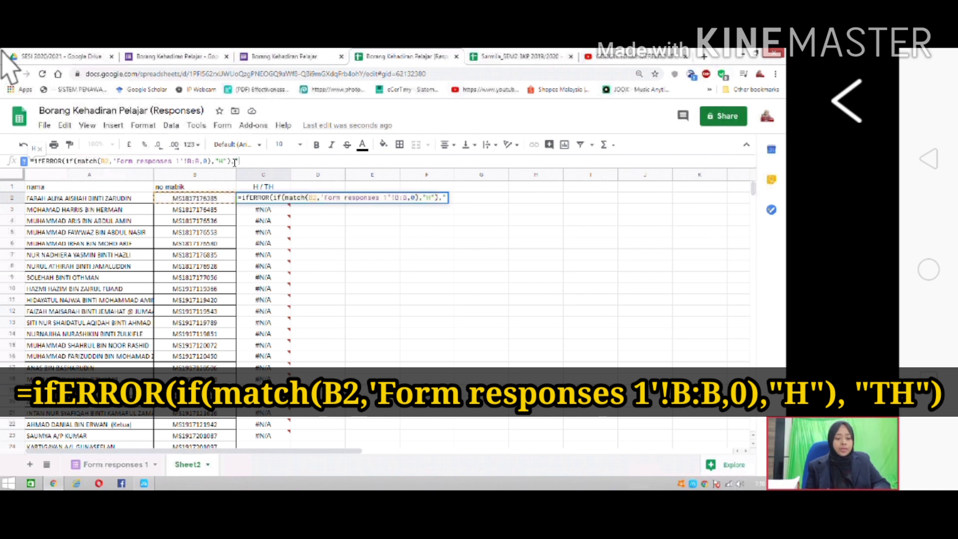
pyautogui.write('"TH"')
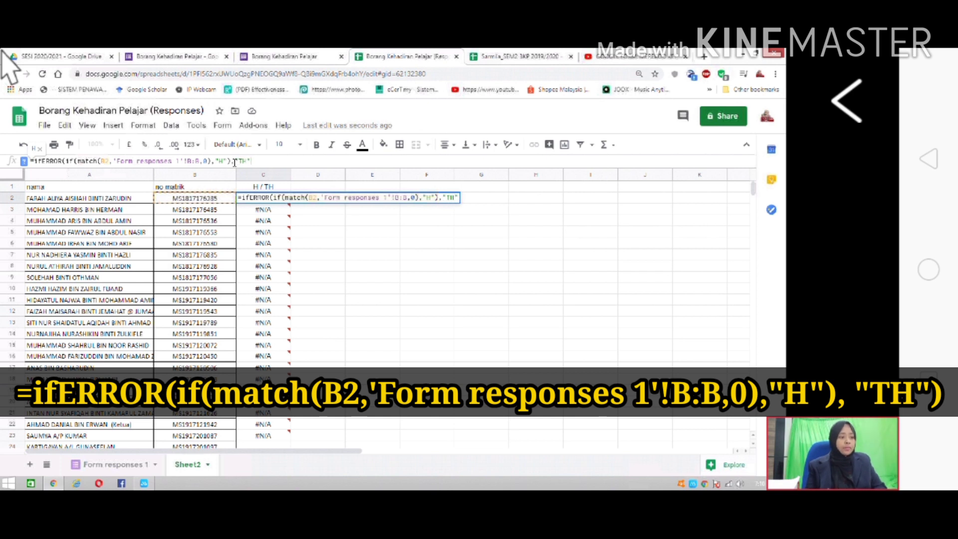
pyautogui.write(')')
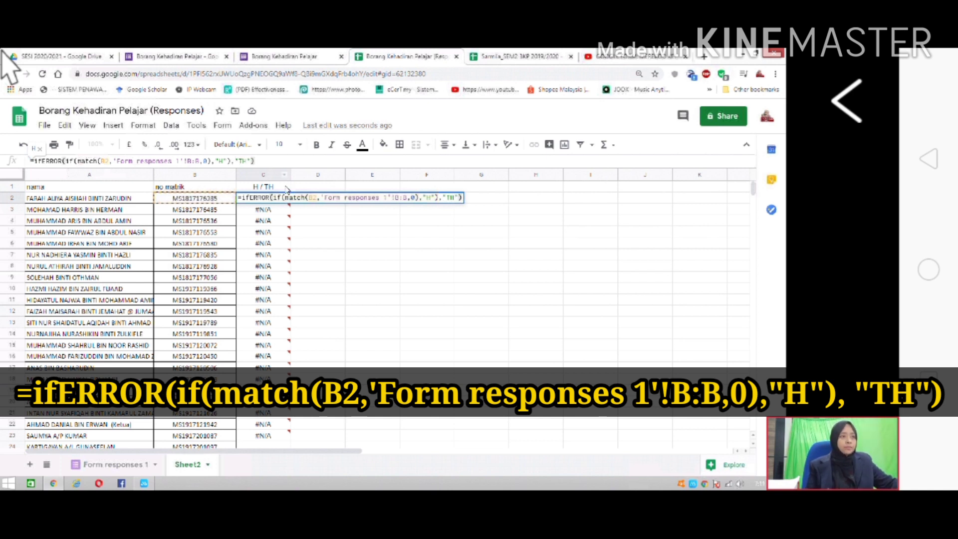
pyautogui.click(361, 248)
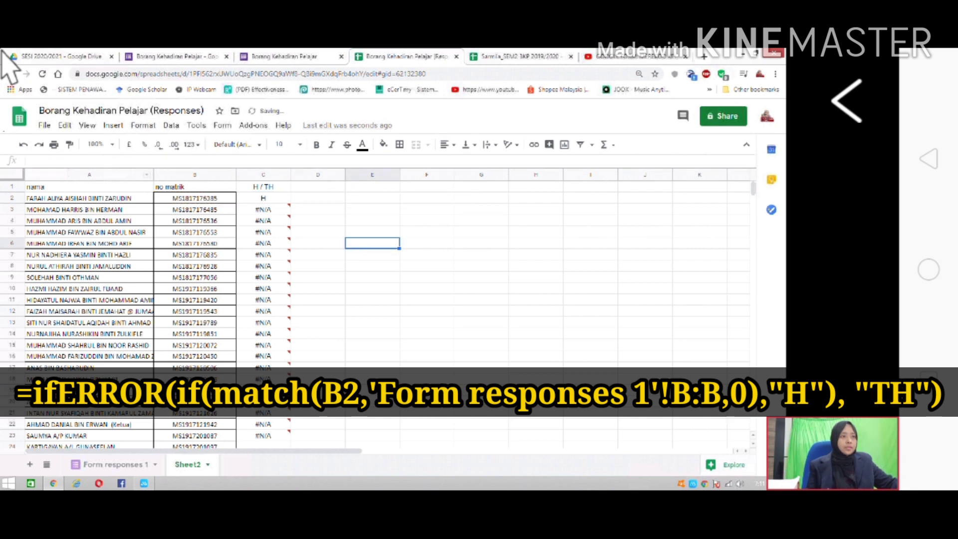
# Fill the ifERROR formula from C2 down the attendance column to the last student in row 25
pyautogui.click(273, 199)
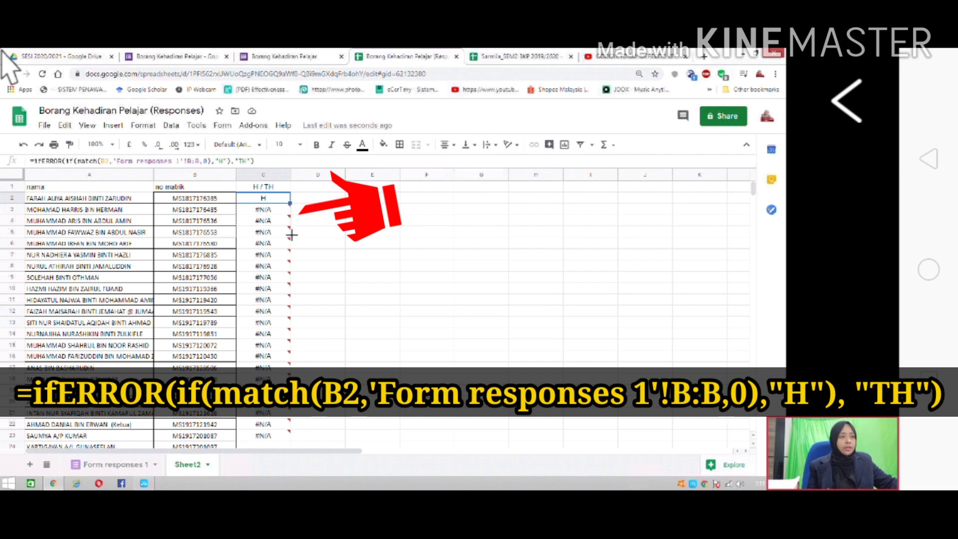
pyautogui.moveTo(288, 443); pyautogui.dragTo(288, 445)
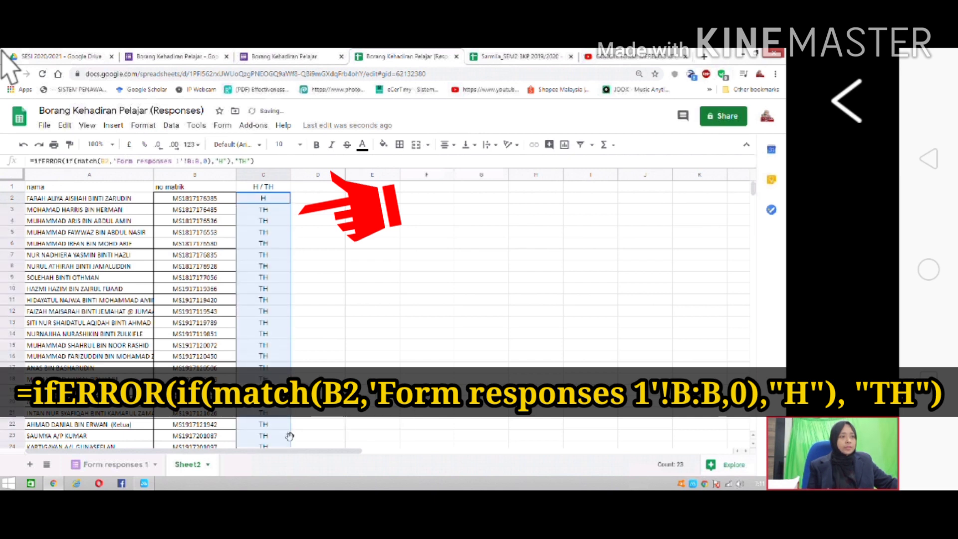
pyautogui.click(372, 334)
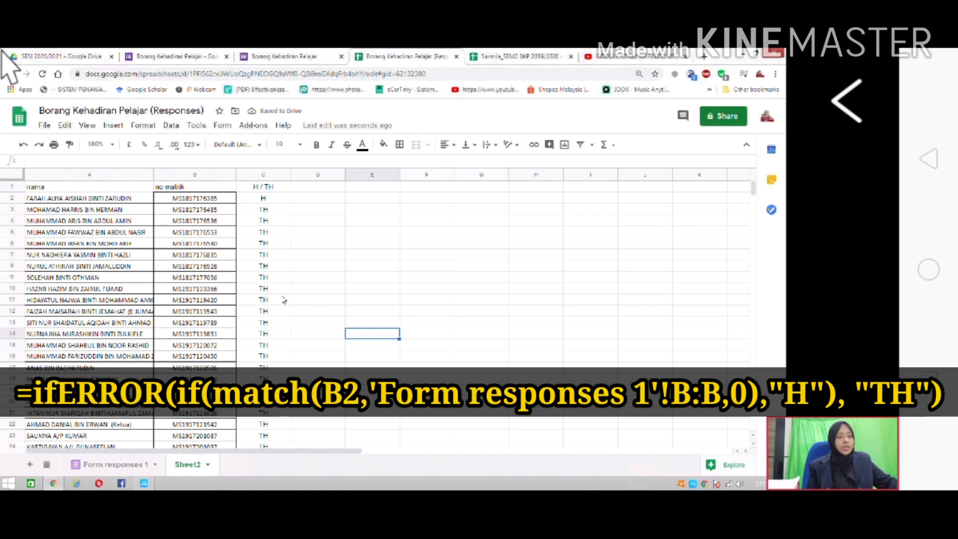
pyautogui.scroll(-3, 282, 299)
pyautogui.click(268, 277)
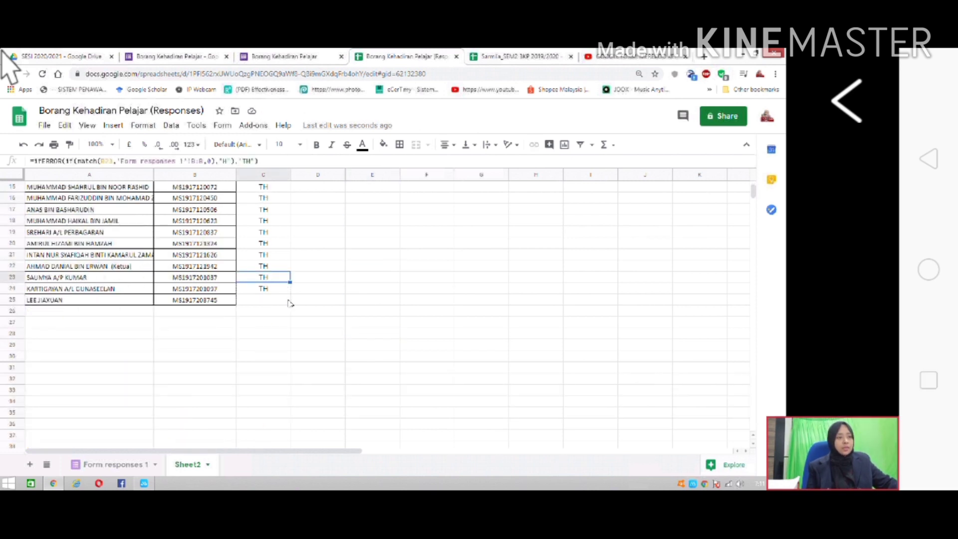
pyautogui.moveTo(290, 302); pyautogui.dragTo(317, 305)
pyautogui.scroll(3, 208, 346)
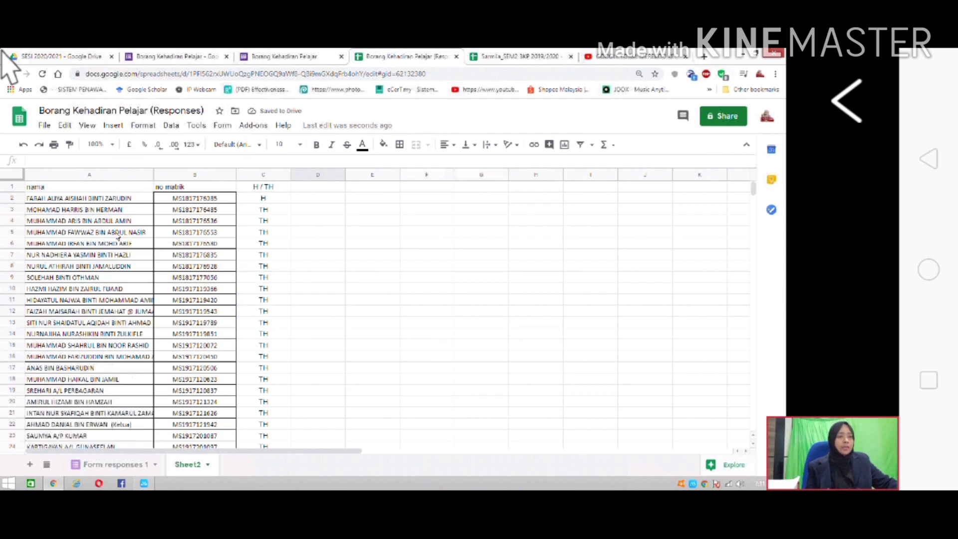
# Copy the last listed student's matric number from cell B25
pyautogui.scroll(-3, 97, 305)
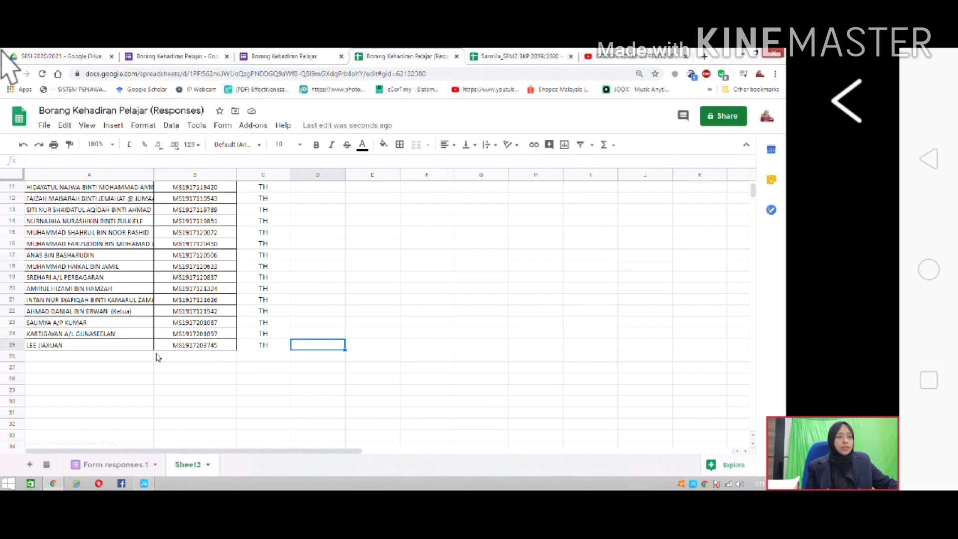
pyautogui.click(170, 345)
pyautogui.doubleClick(169, 345)
pyautogui.hotkey('ctrl', 'c')
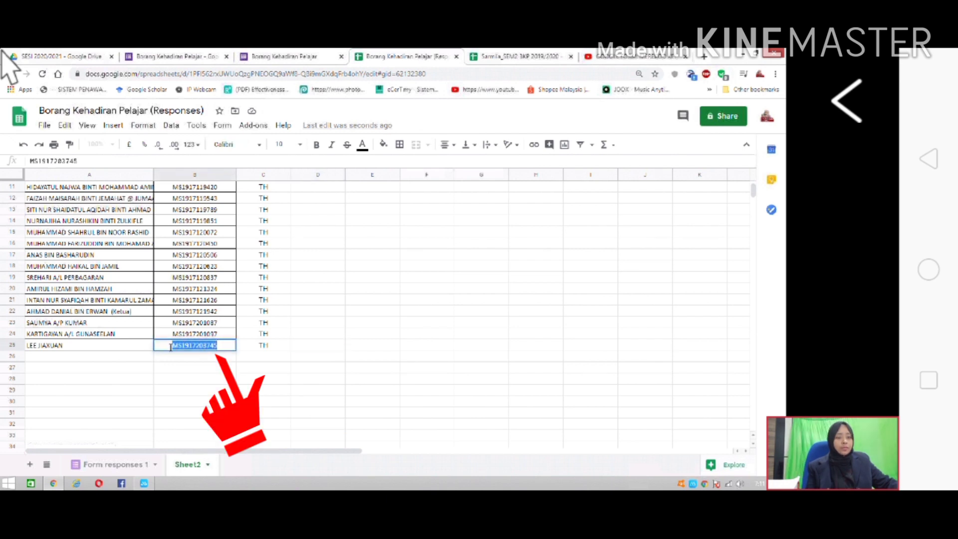
# Submit another response in the Borang Kehadiran Pelajar form with the copied matric number
pyautogui.click(278, 58)
pyautogui.click(276, 212)
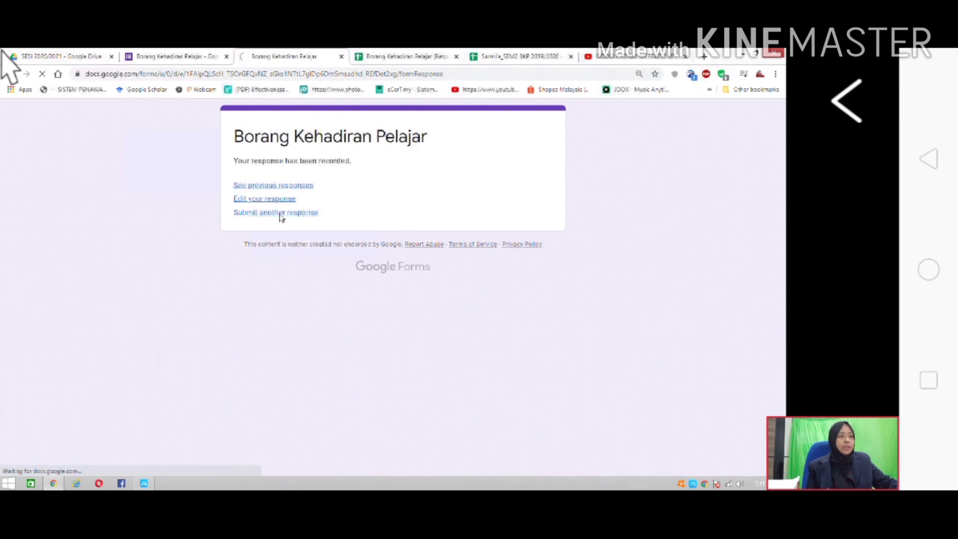
pyautogui.click(260, 244)
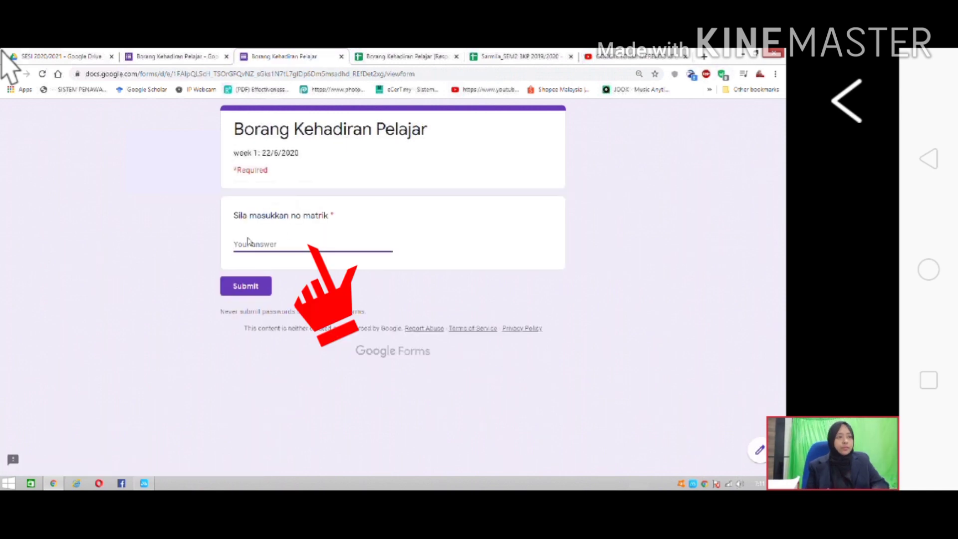
pyautogui.hotkey('ctrl', 'v')
pyautogui.click(244, 290)
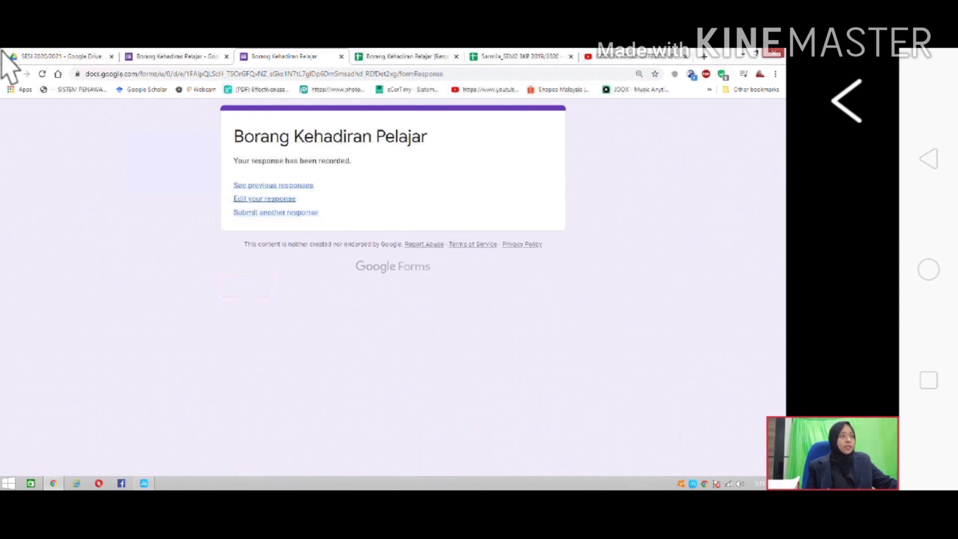
# Return to Sheet2 of the response spreadsheet and check the last student's attendance mark in column C
pyautogui.hotkey('ctrl', 'Tab')
pyautogui.click(246, 371)
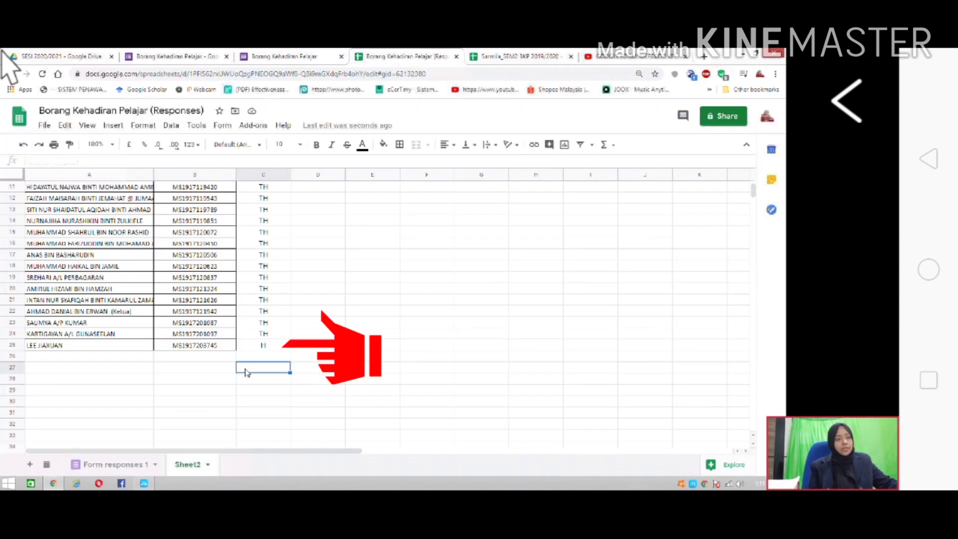
pyautogui.scroll(4, 279, 350)
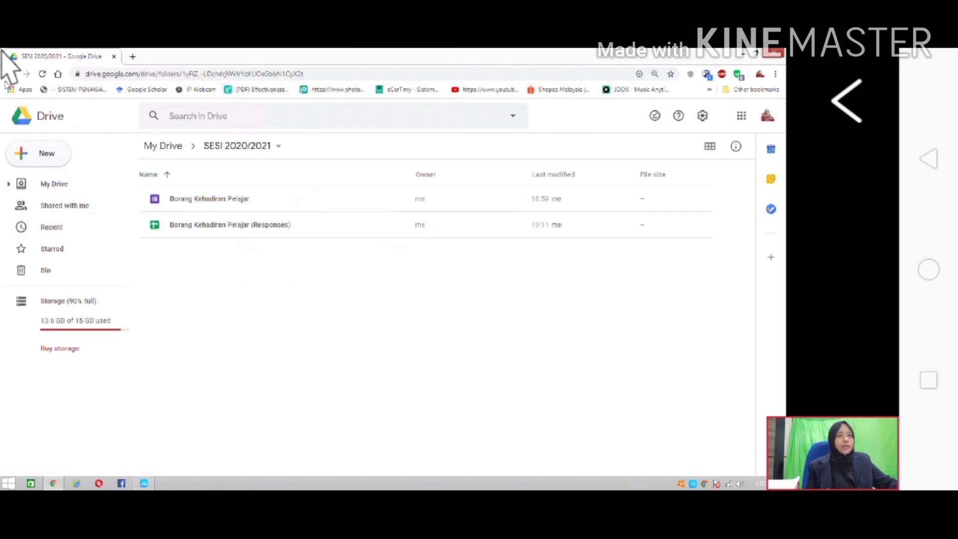
# Switch to Google Drive and open the BKP 1 folder inside SESI 2020/2021
pyautogui.click(10, 74)
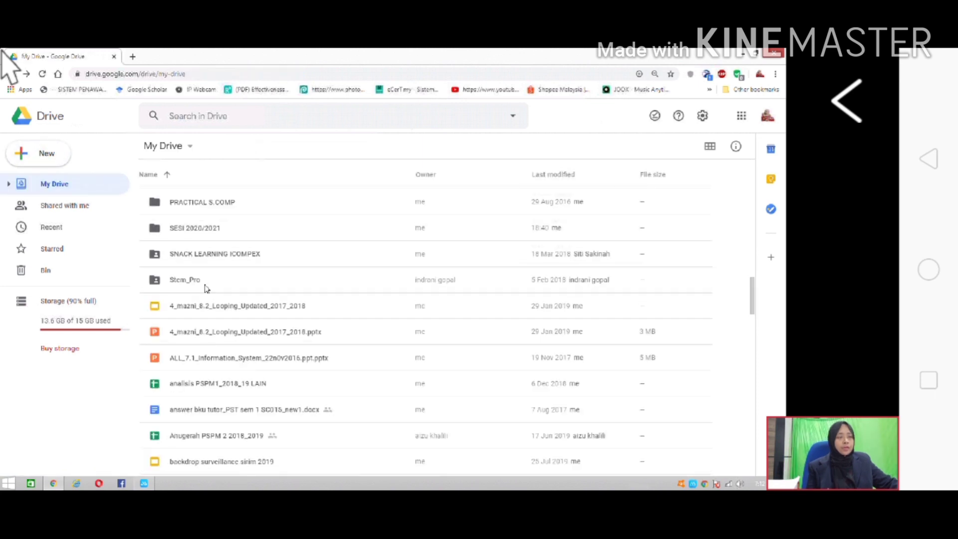
pyautogui.doubleClick(207, 231)
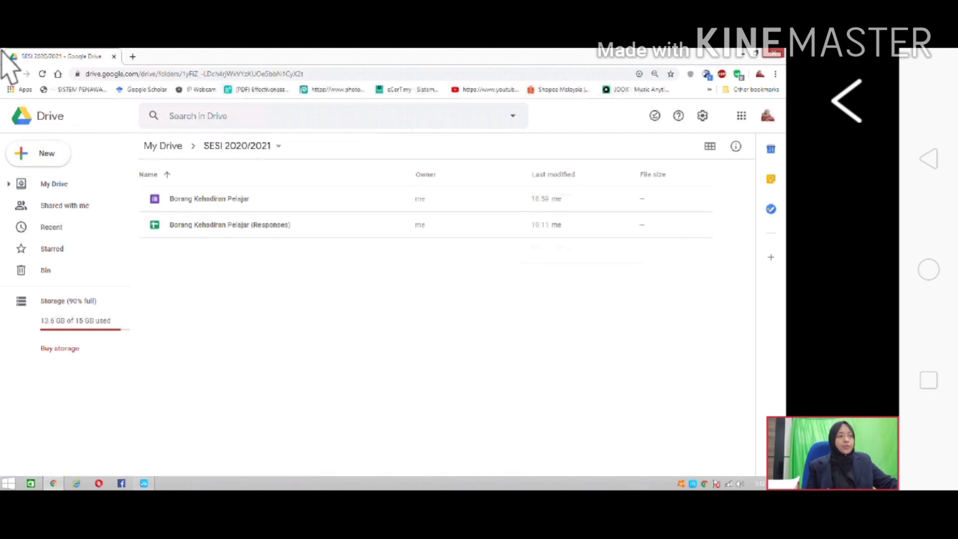
pyautogui.click(186, 215)
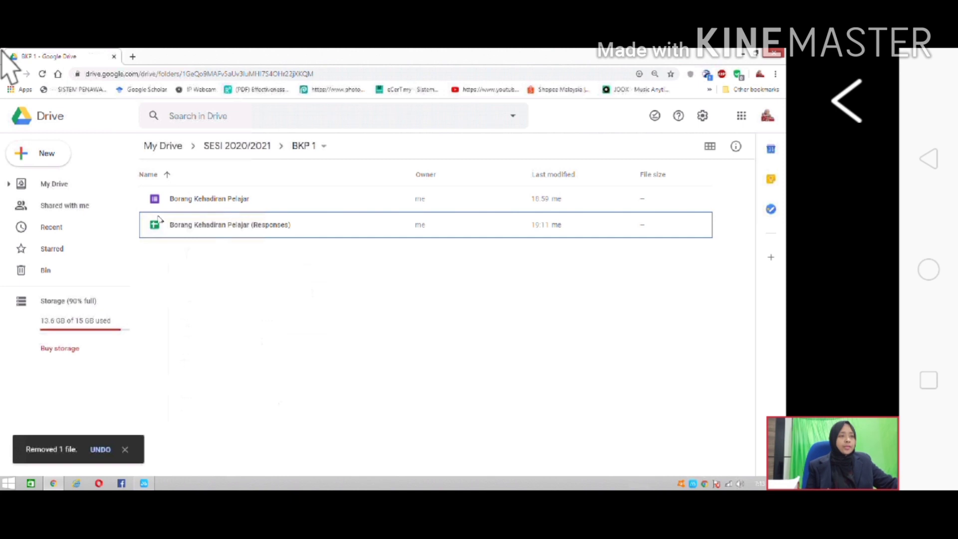
# Rename the attendance form as "Borang Kehadiran Pelajar W1" and make a copy of it in the same folder
pyautogui.rightClick(220, 199)
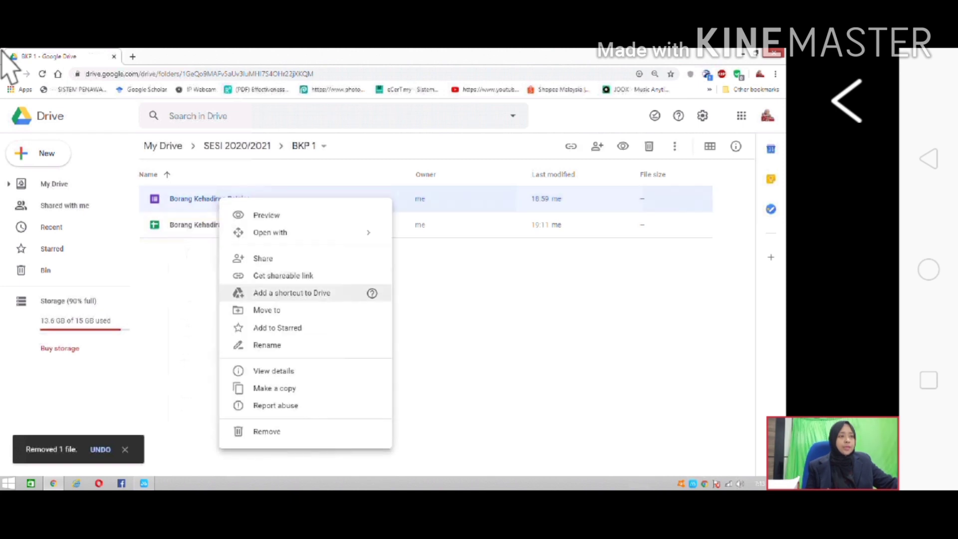
pyautogui.click(278, 343)
pyautogui.click(399, 282)
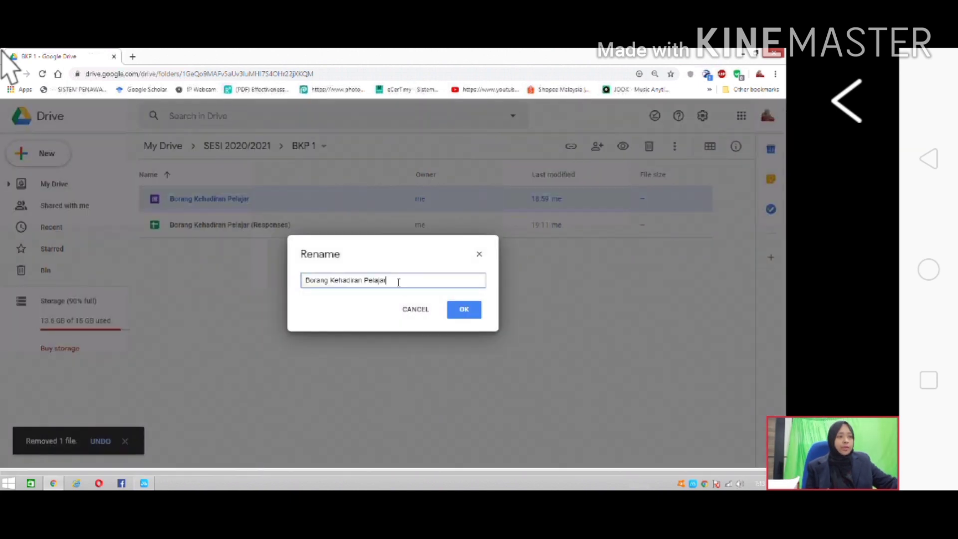
pyautogui.write('W1')
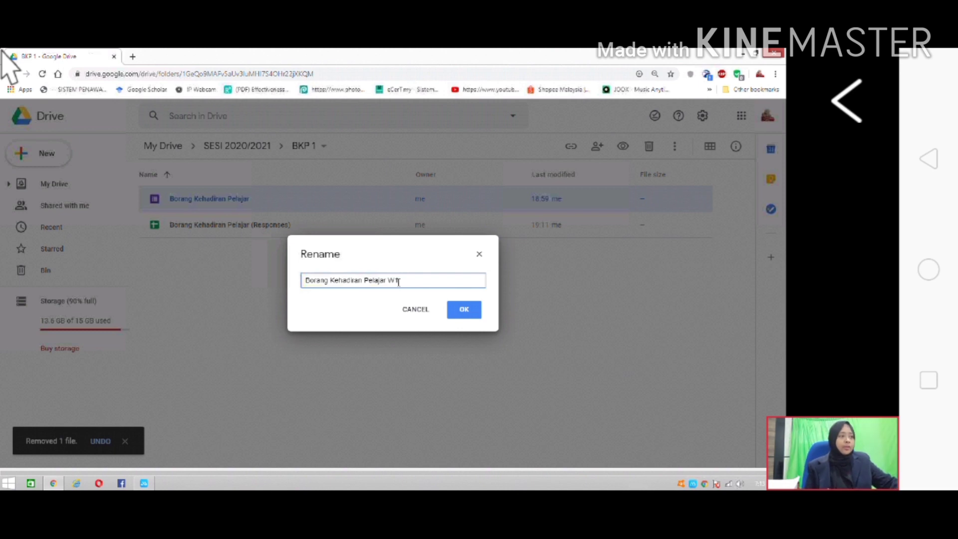
pyautogui.click(464, 310)
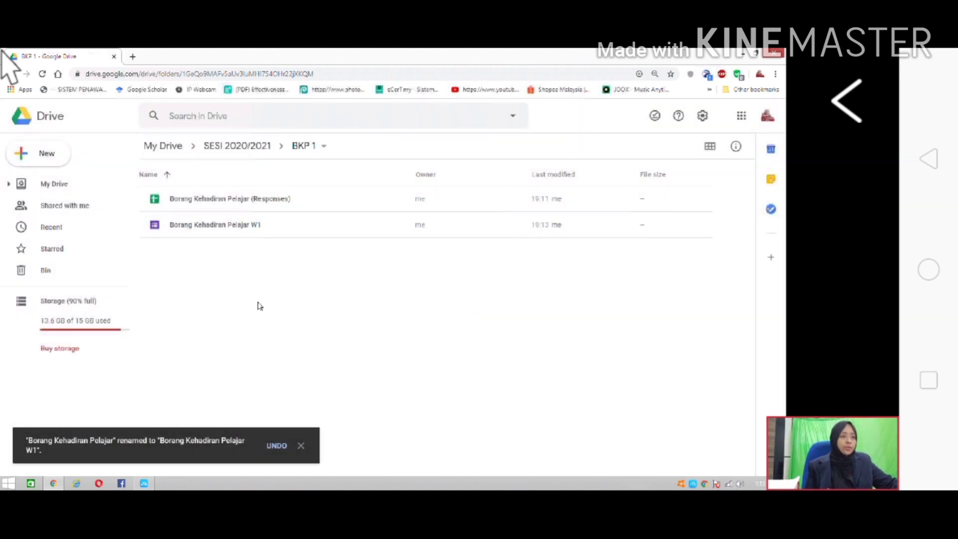
pyautogui.rightClick(221, 225)
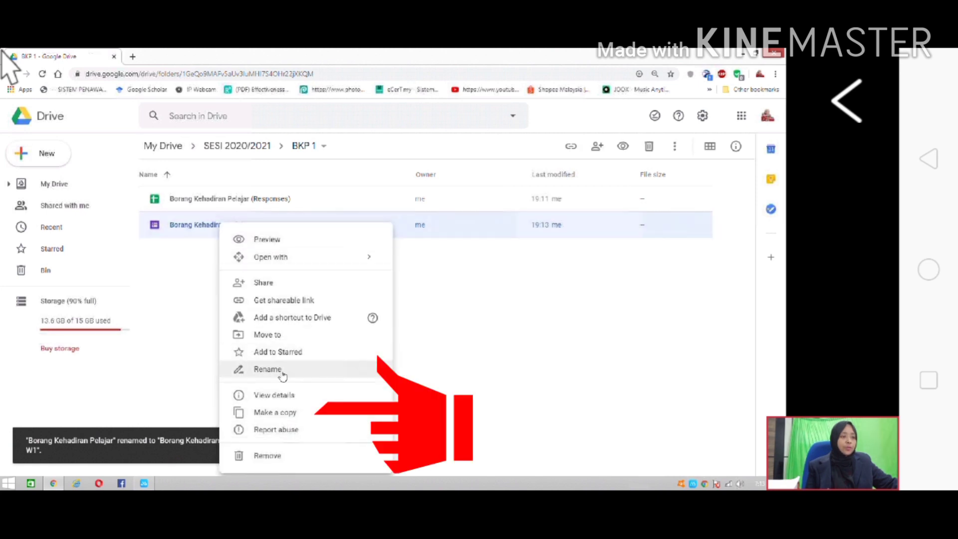
pyautogui.click(280, 414)
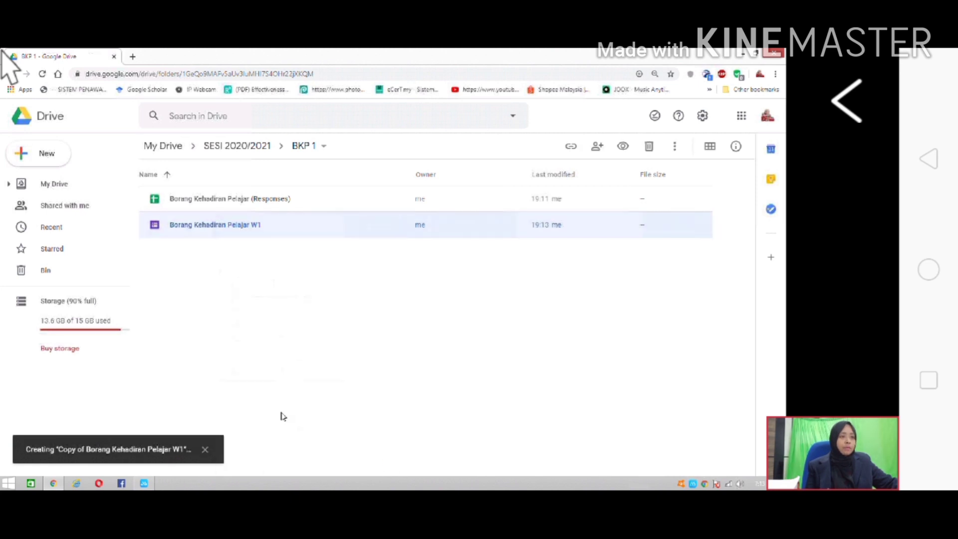
# Remove the "Copy of" prefix from the copied form's name
pyautogui.rightClick(279, 252)
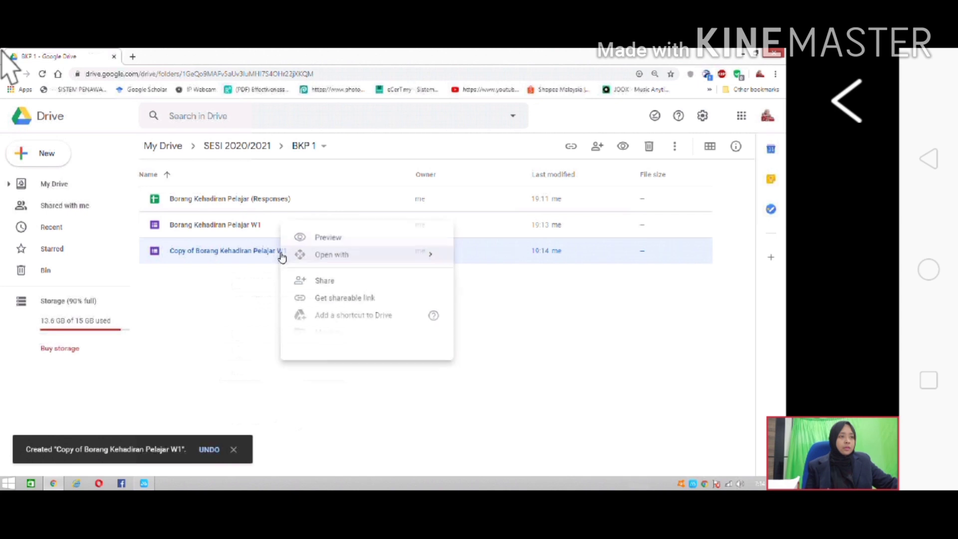
pyautogui.click(327, 370)
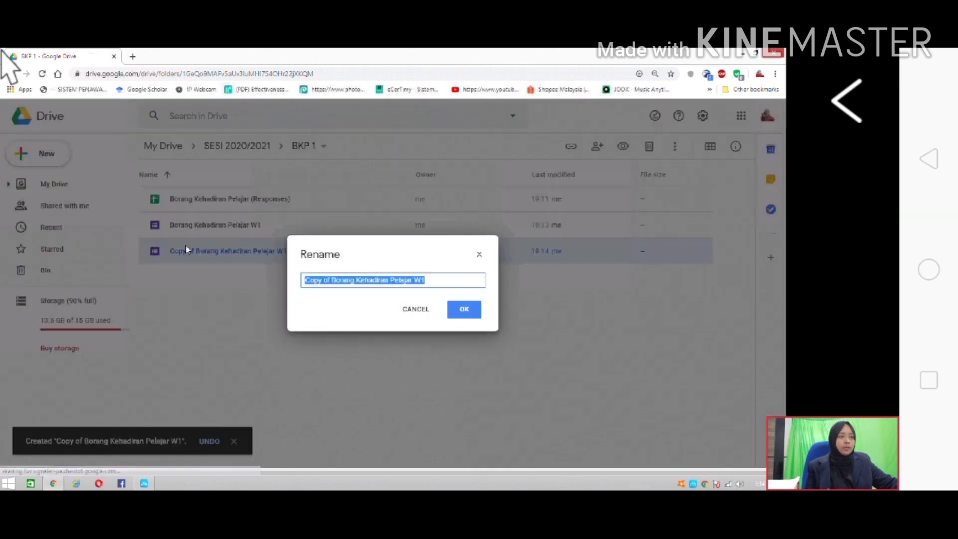
pyautogui.click(330, 279)
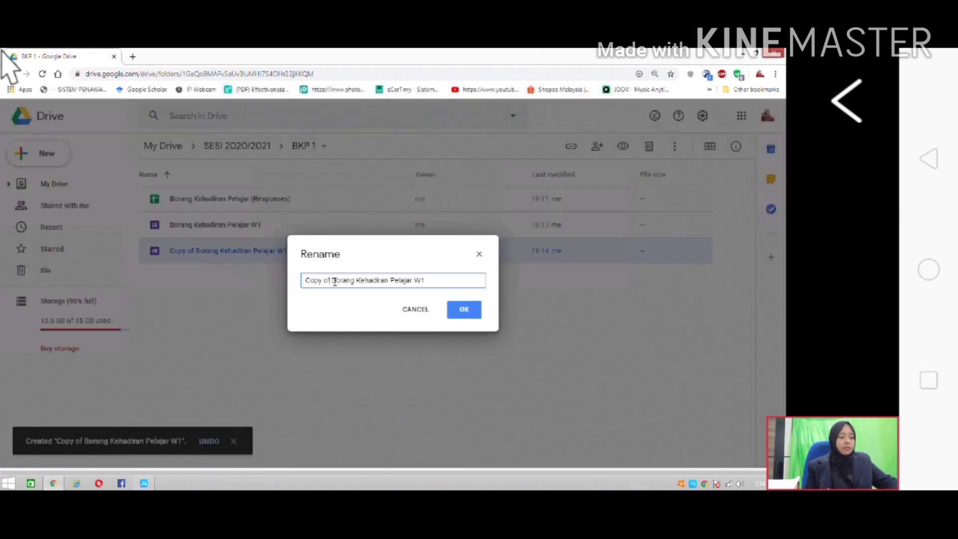
pyautogui.press('BackSpace')
pyautogui.press('BackSpace')
pyautogui.press('BackSpace')
pyautogui.press('BackSpace')
pyautogui.press('BackSpace')
pyautogui.press('BackSpace')
pyautogui.press('BackSpace')
pyautogui.press('Delete')
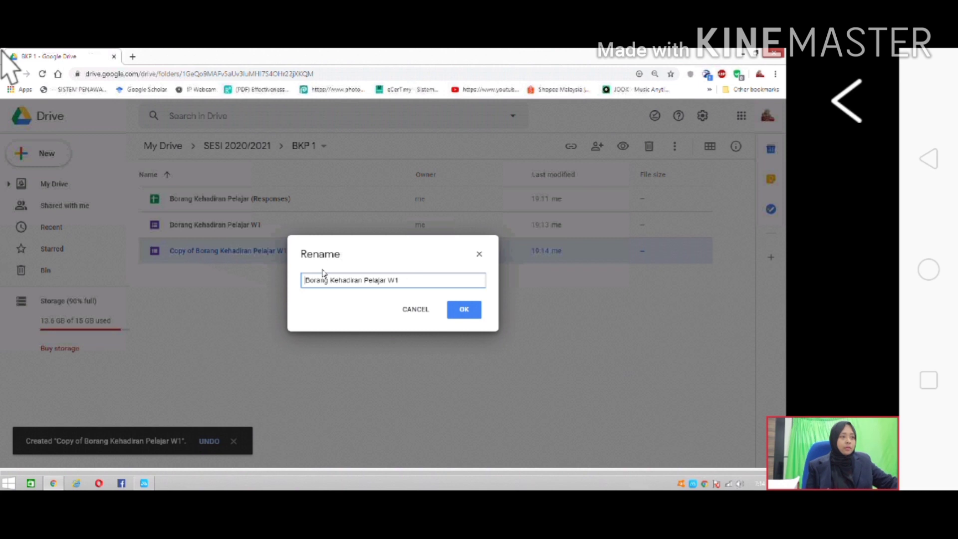